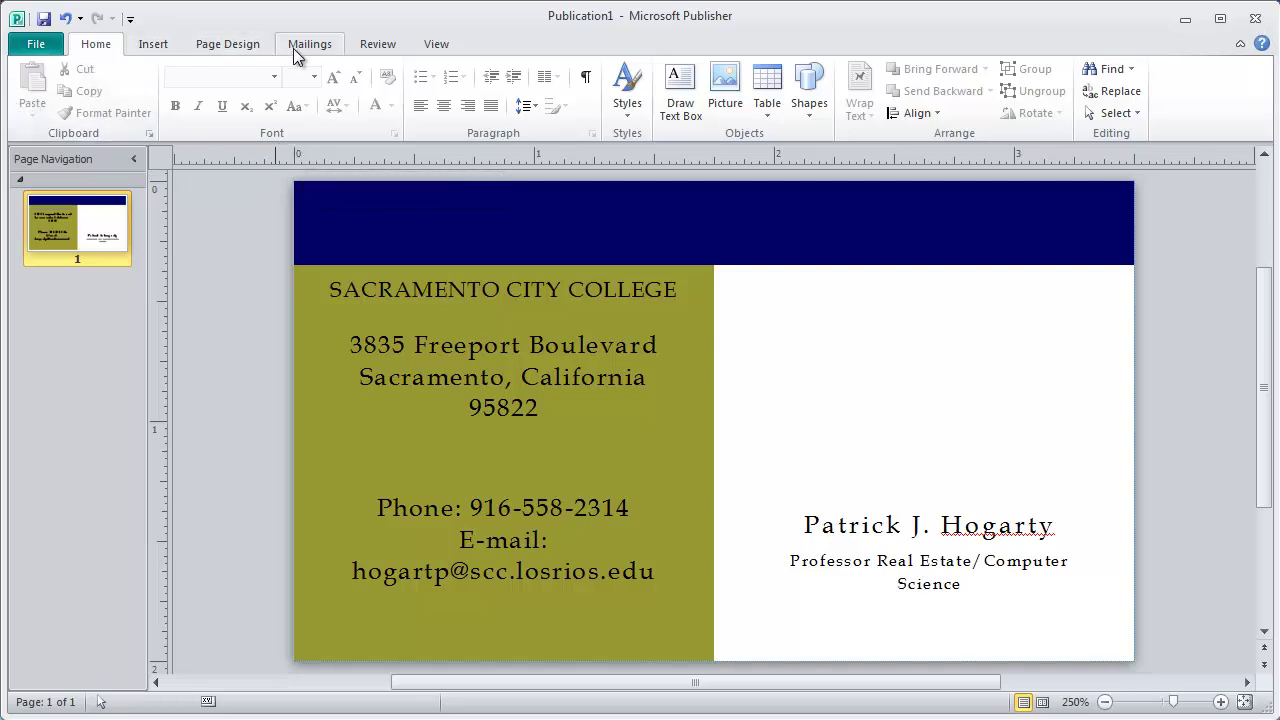
pyautogui.click(148, 47)
pyautogui.click(214, 50)
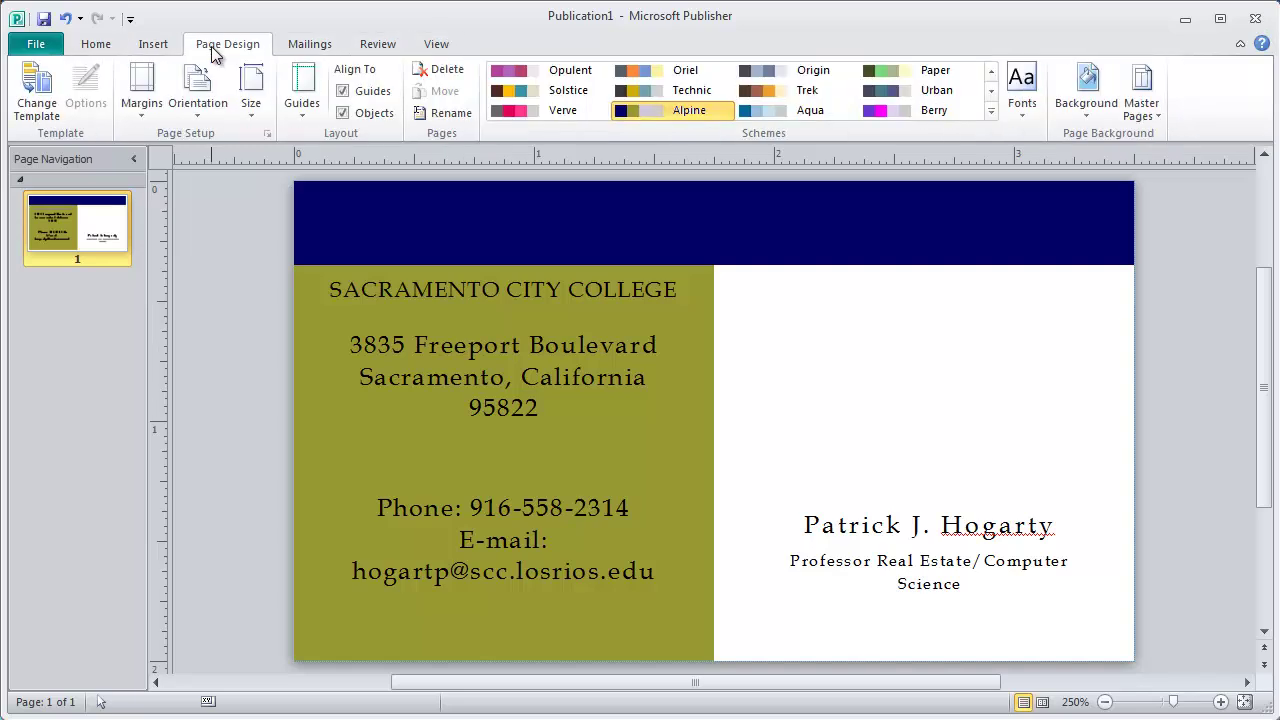
pyautogui.click(285, 46)
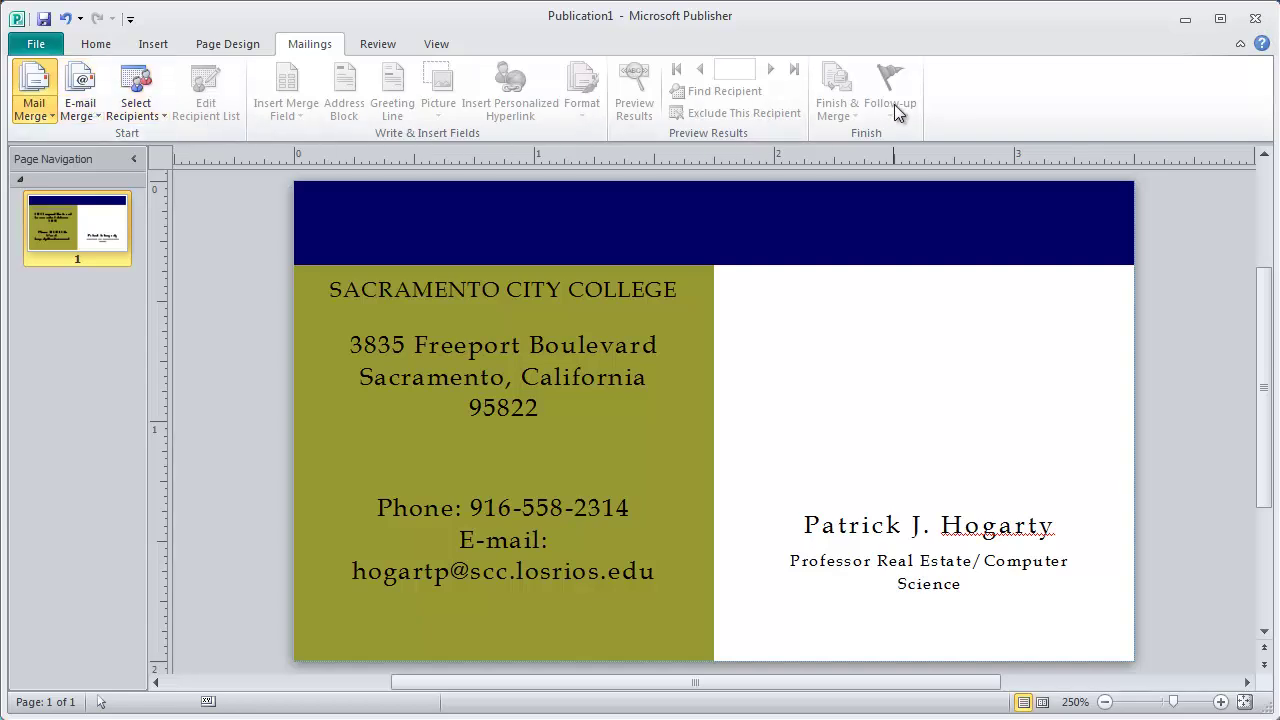
pyautogui.click(148, 50)
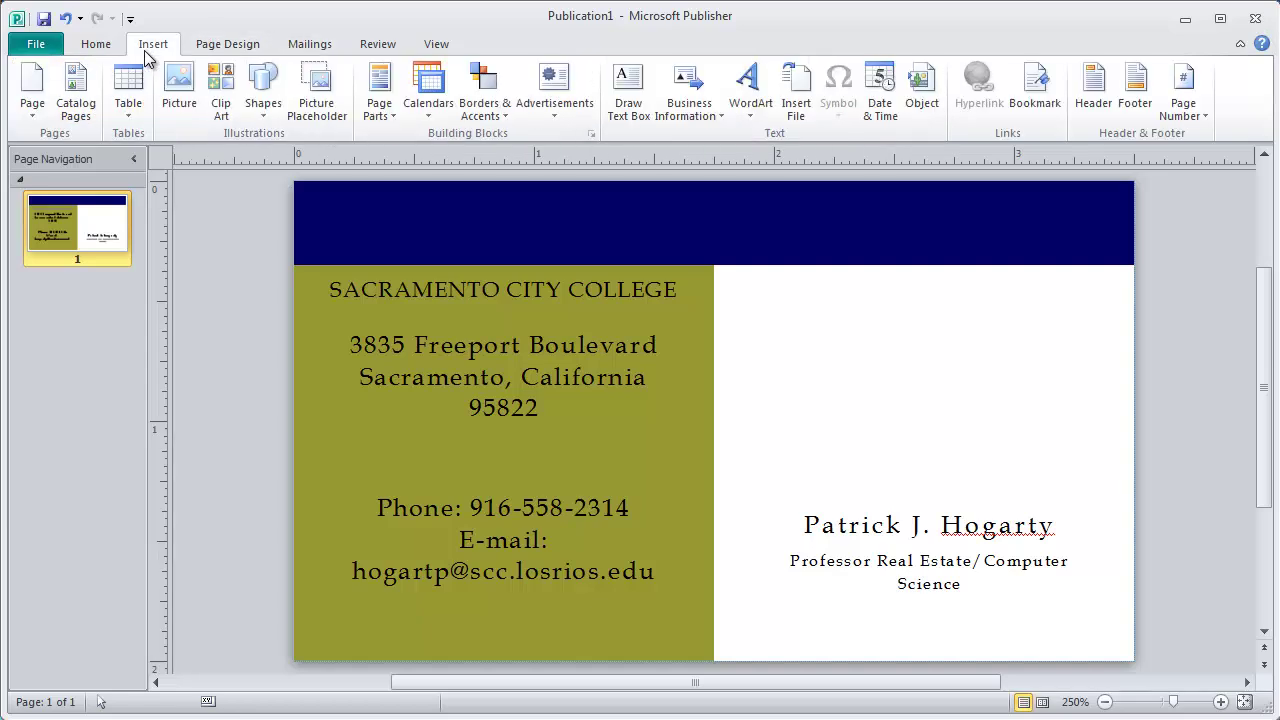
pyautogui.click(106, 46)
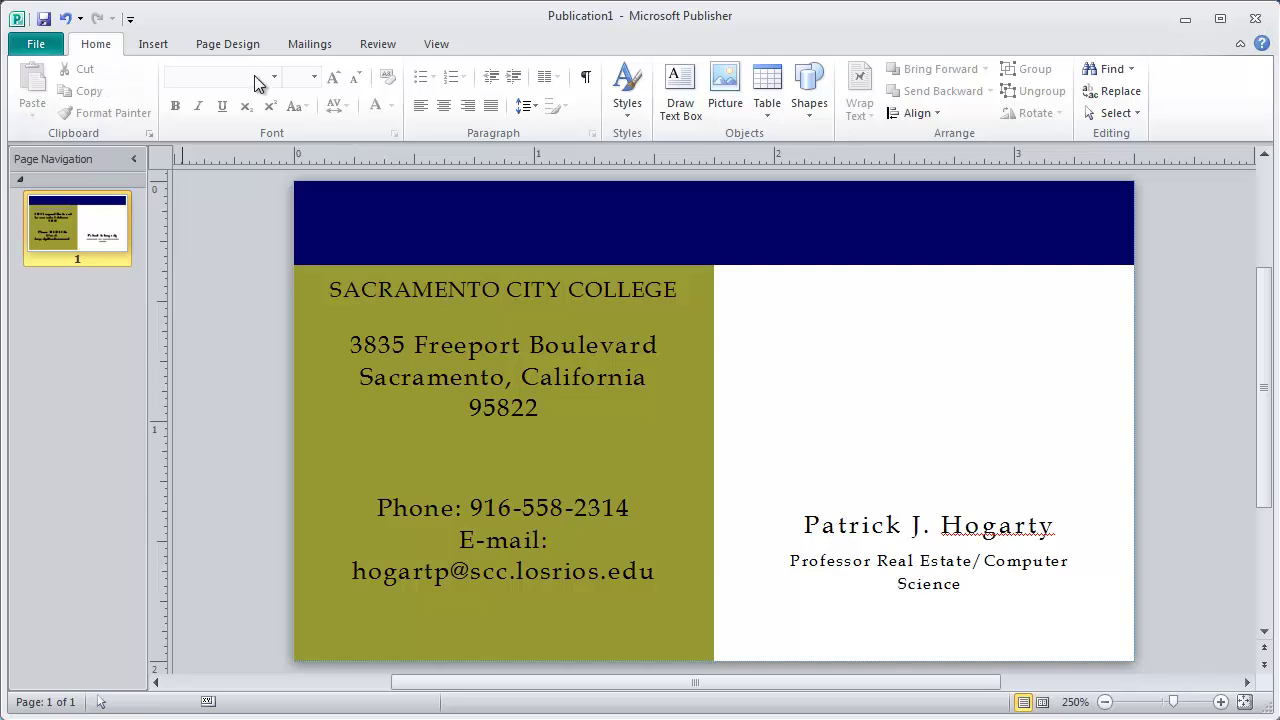
pyautogui.click(151, 46)
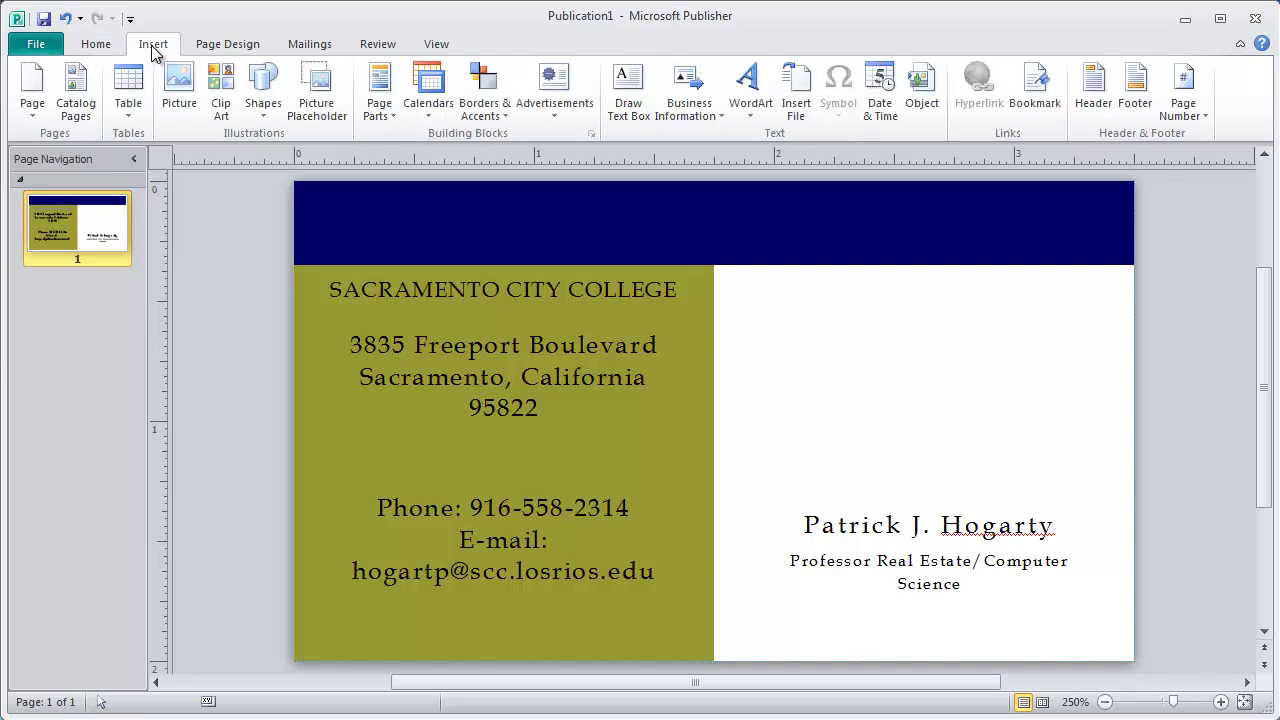
pyautogui.click(227, 46)
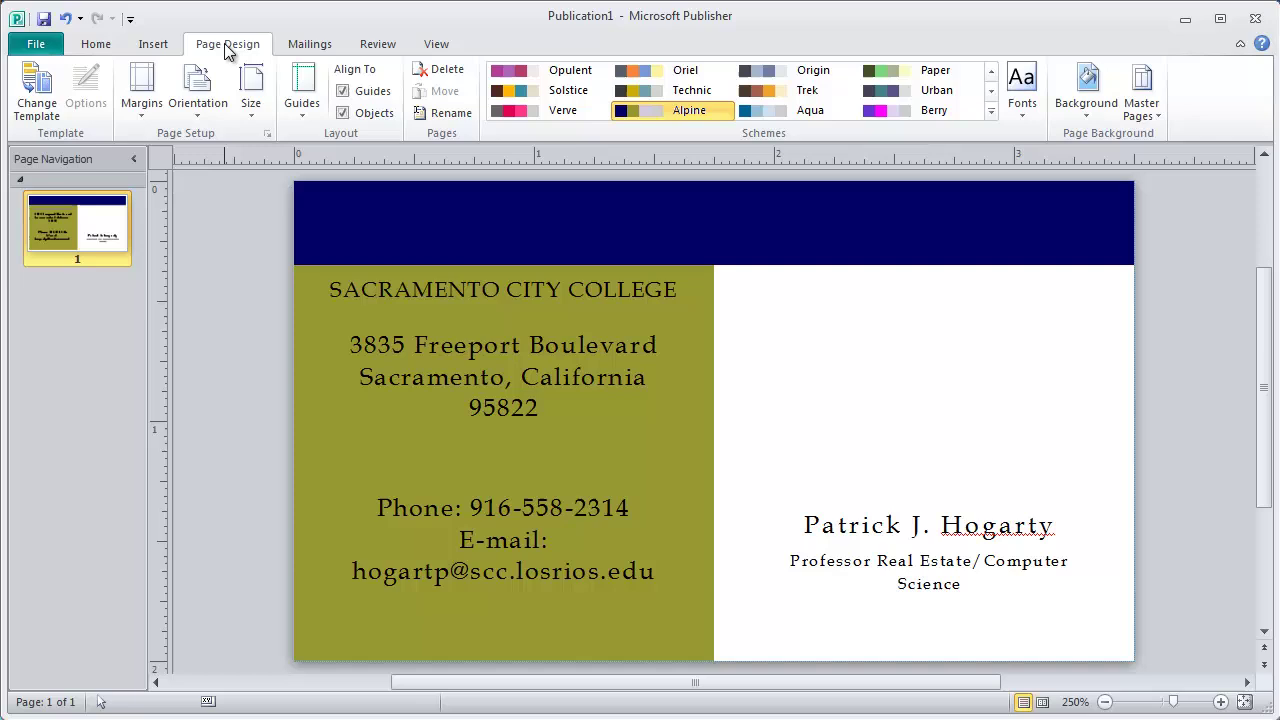
pyautogui.click(309, 44)
pyautogui.click(372, 46)
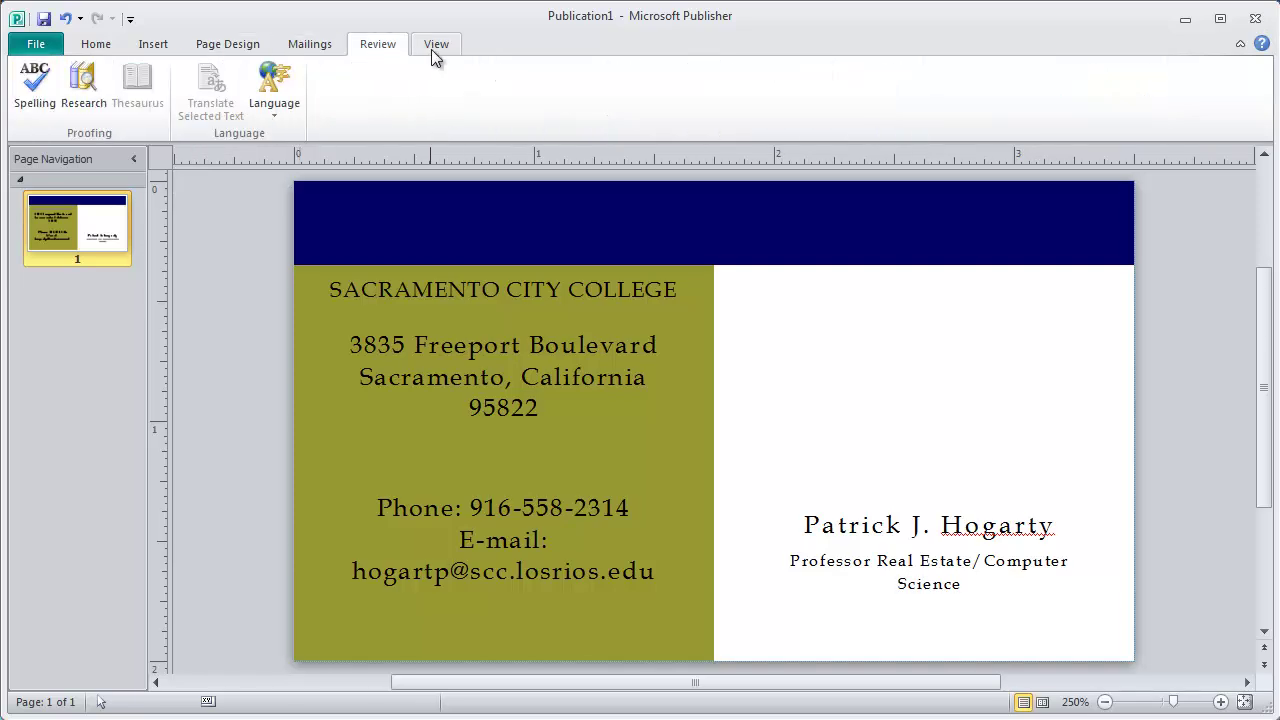
pyautogui.click(434, 46)
pyautogui.click(320, 46)
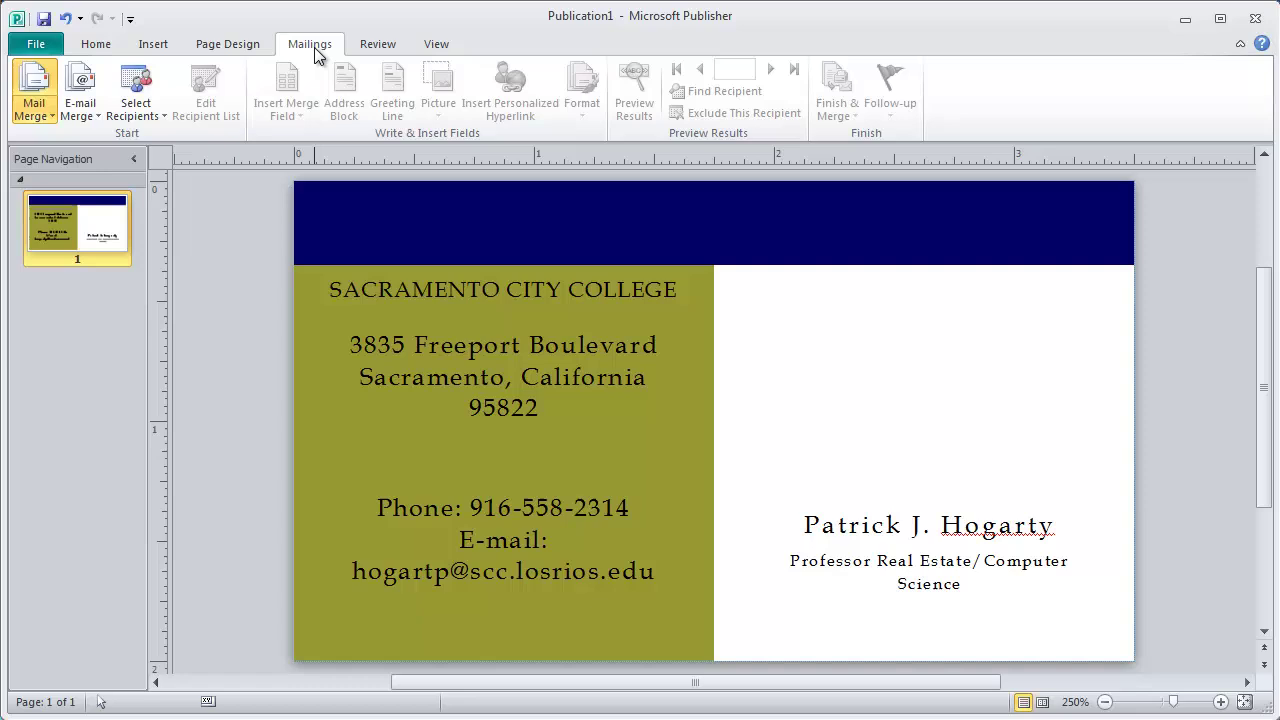
pyautogui.click(229, 46)
pyautogui.click(160, 45)
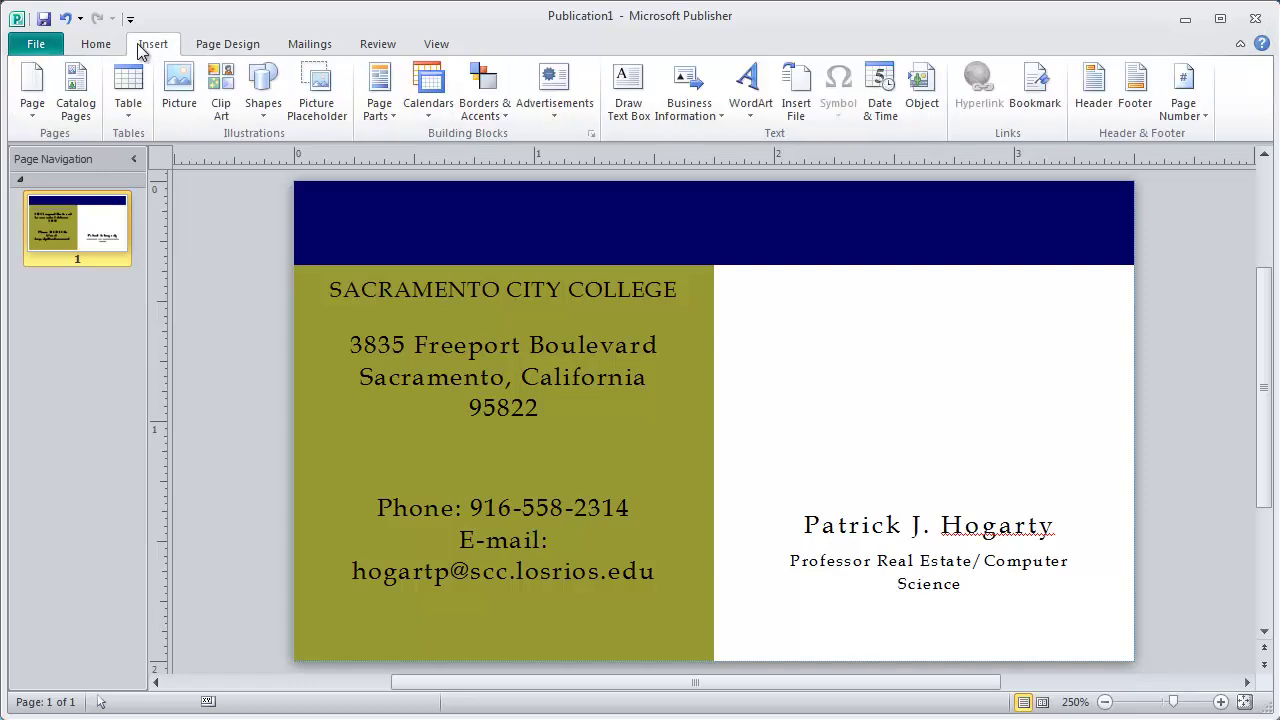
pyautogui.click(100, 50)
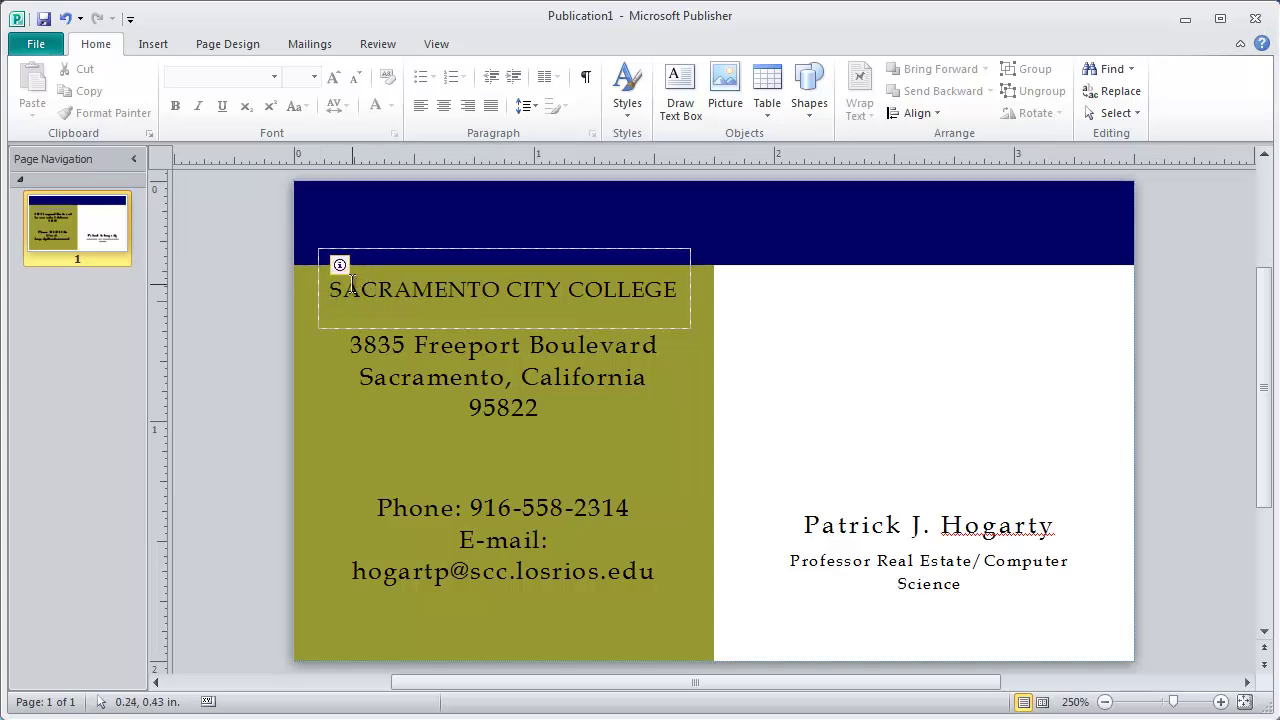
# - Select the college name text box and the navy banner in turn to compare the contextual formatting tools each offers
pyautogui.click(340, 330)
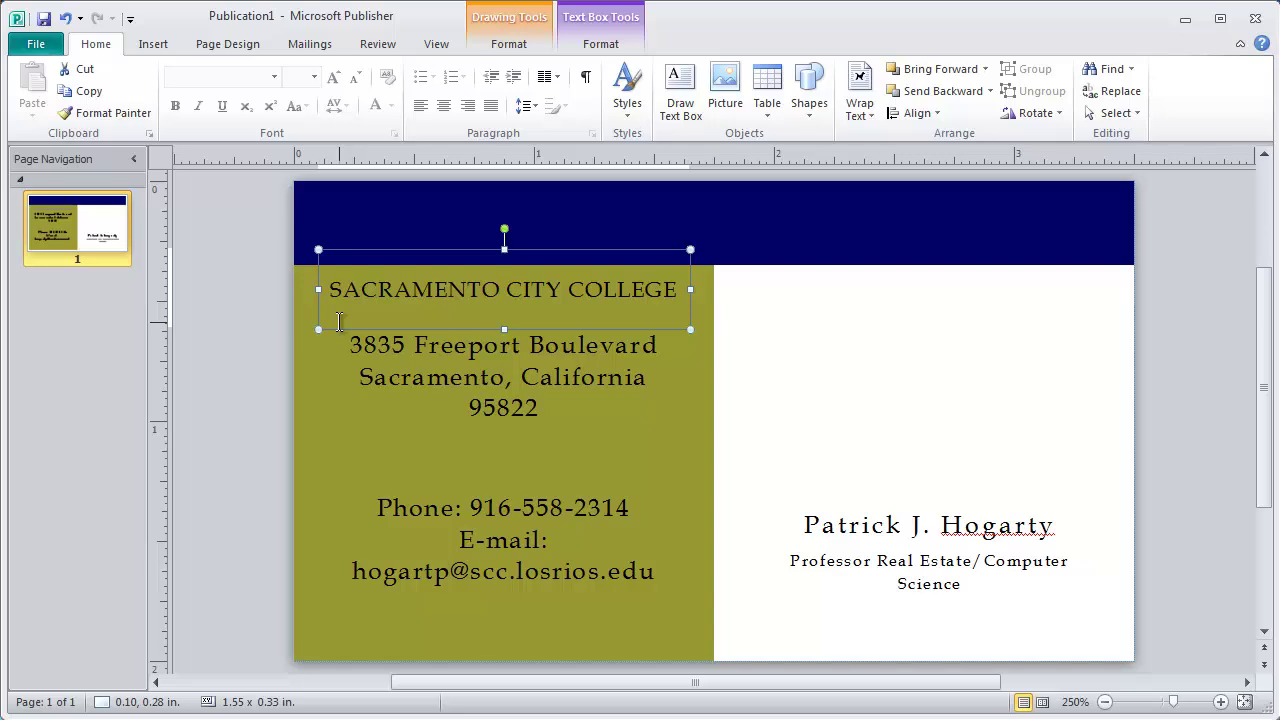
pyautogui.click(1193, 399)
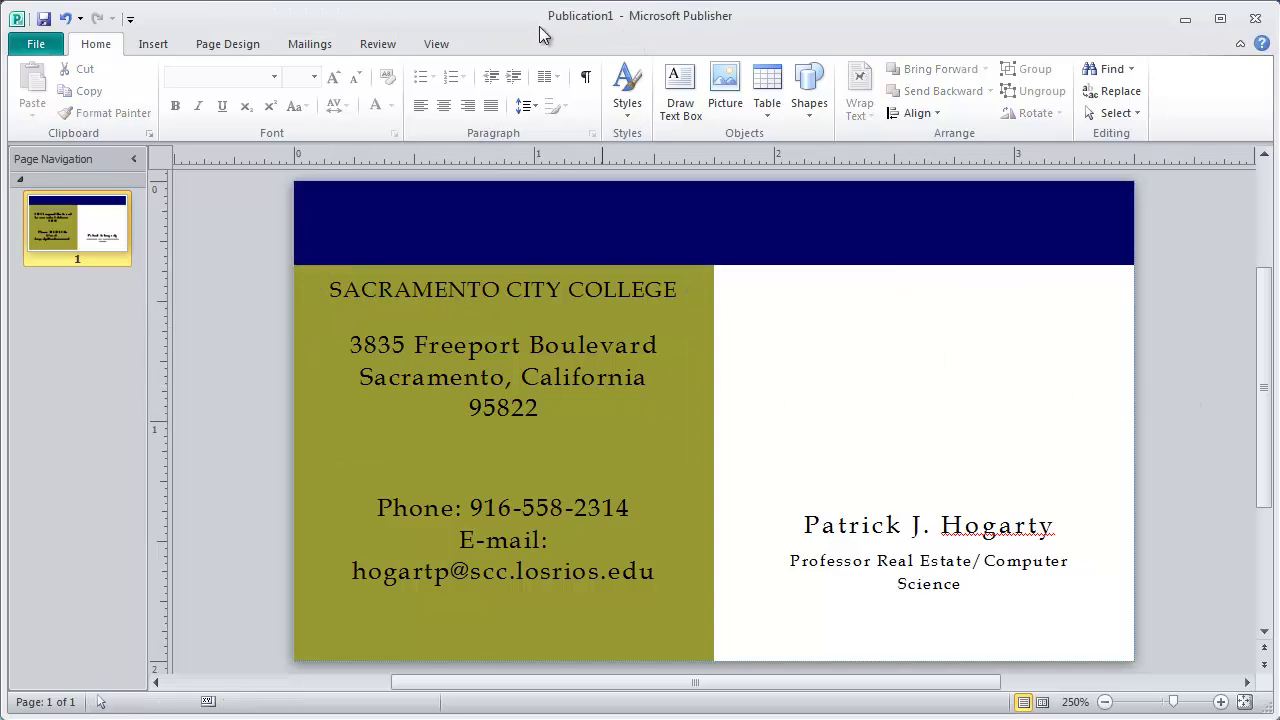
pyautogui.click(392, 293)
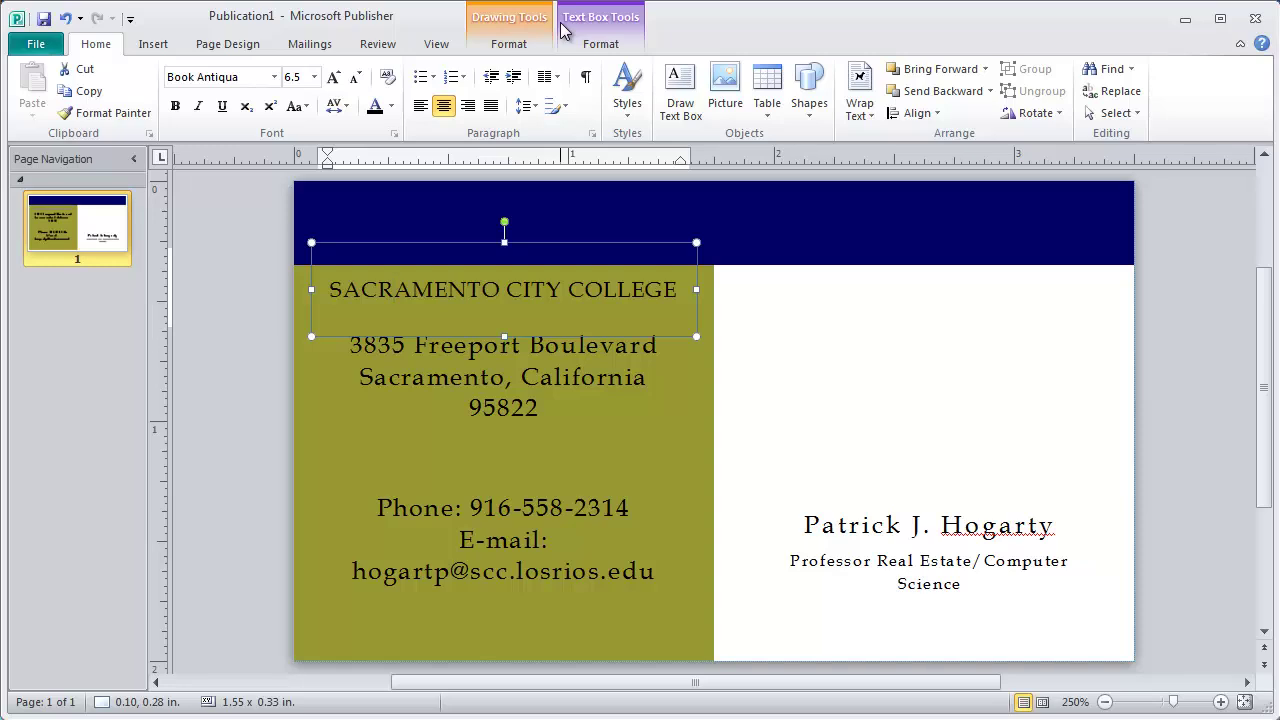
pyautogui.click(1197, 286)
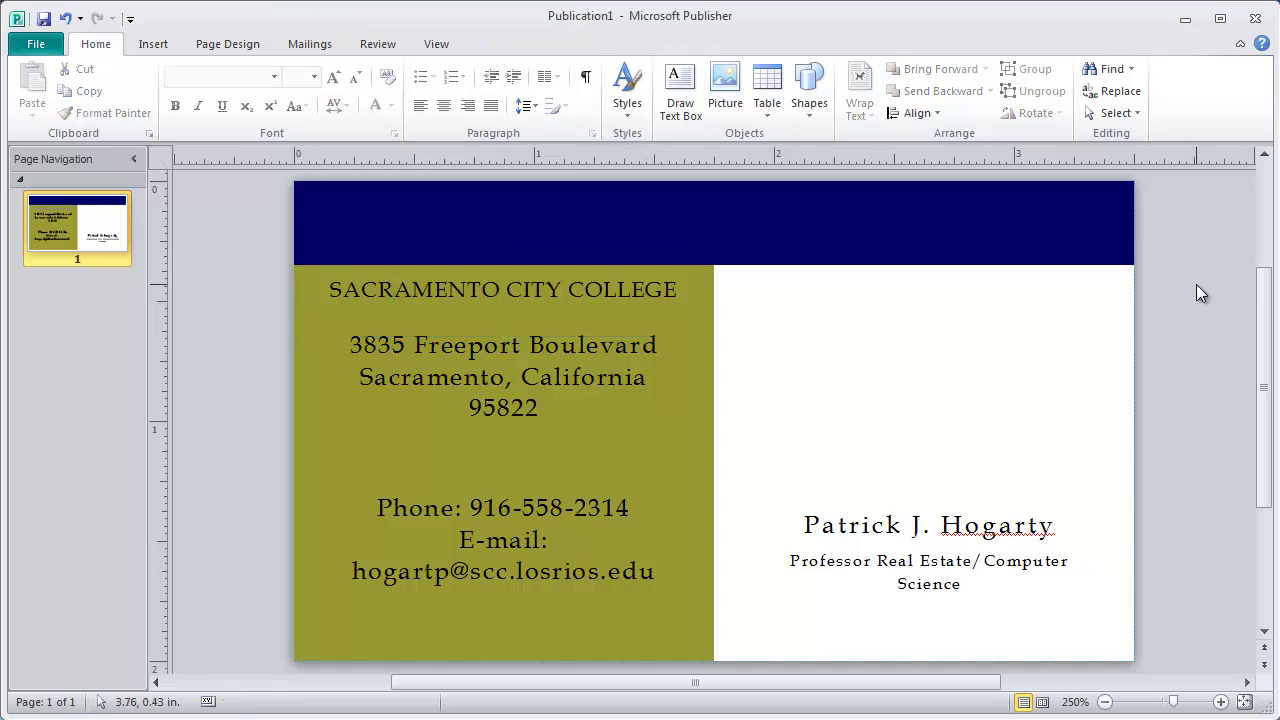
pyautogui.click(849, 239)
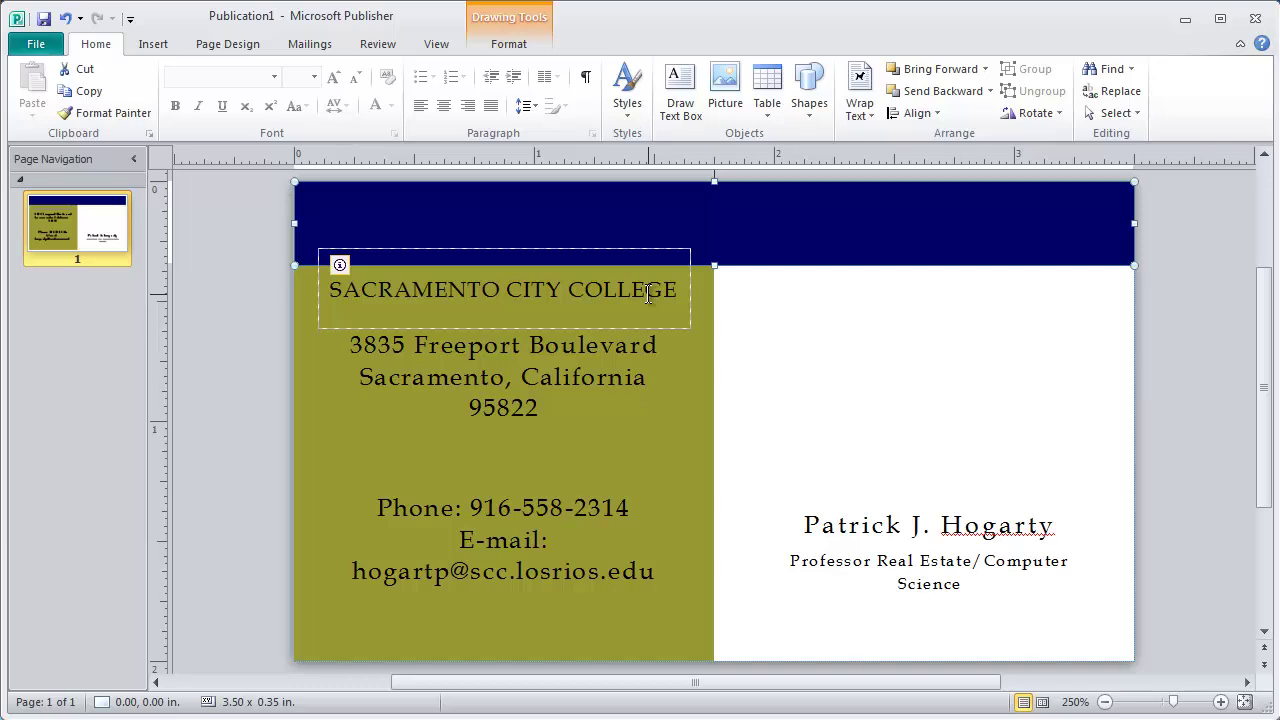
pyautogui.click(1204, 301)
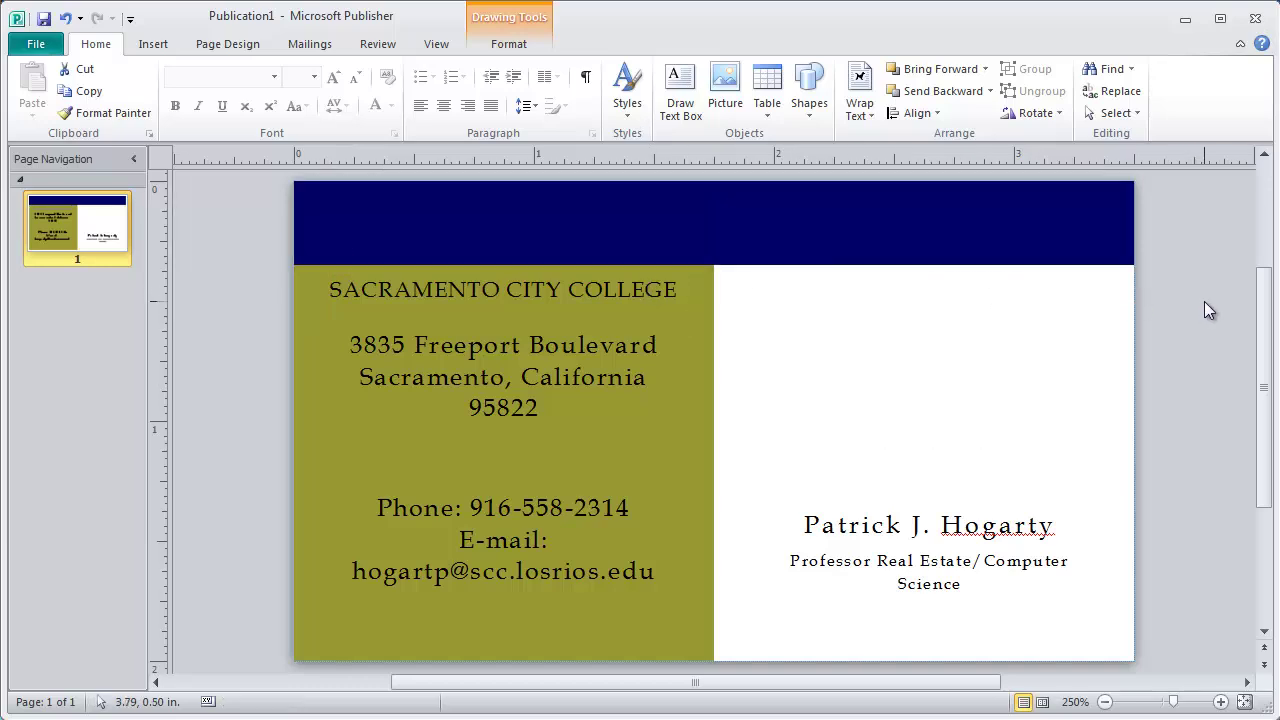
# - Replace the organization name SACRAMENTO CITY COLLEGE on the business card with CENTURY 21
pyautogui.click(443, 290)
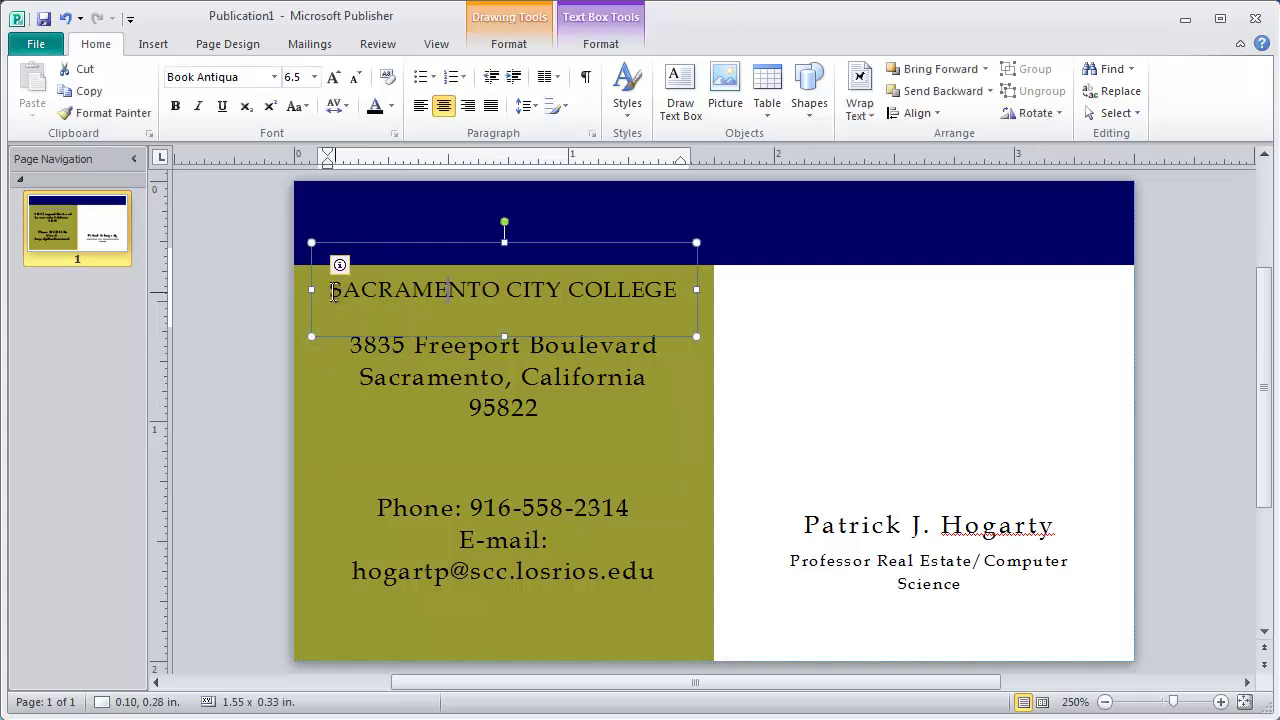
pyautogui.moveTo(333, 292); pyautogui.dragTo(645, 291)
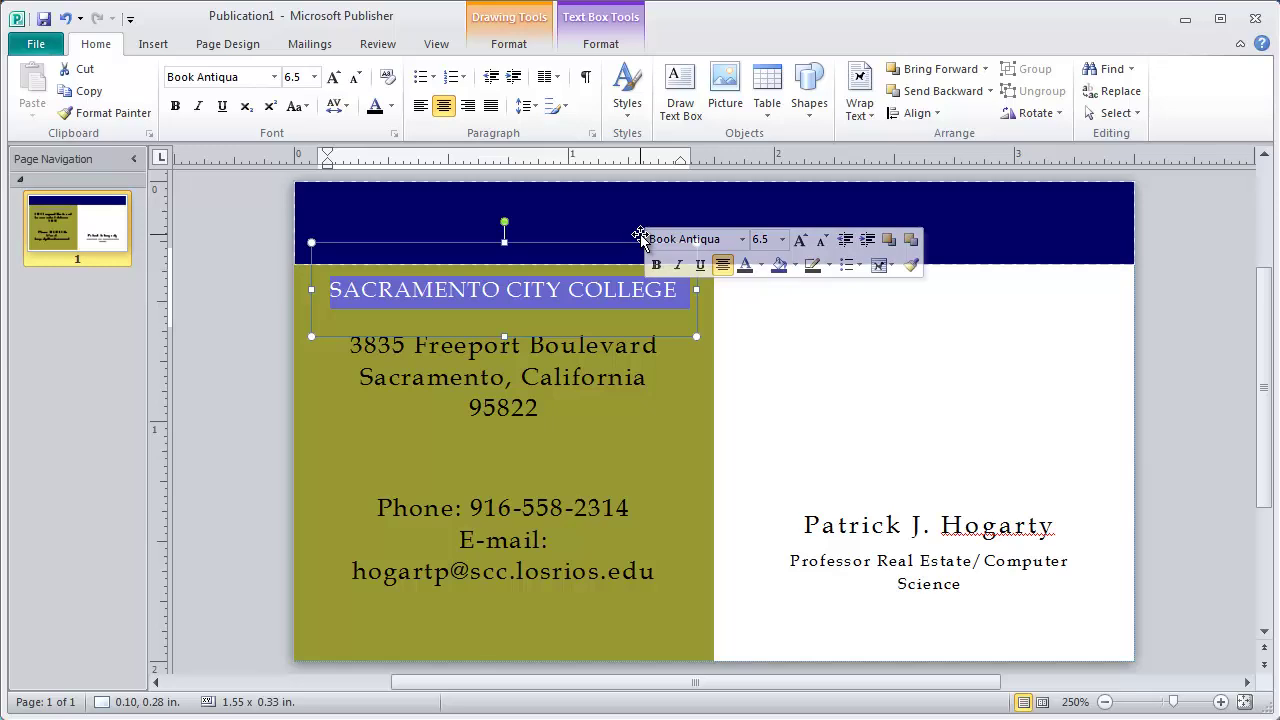
pyautogui.write('CE')
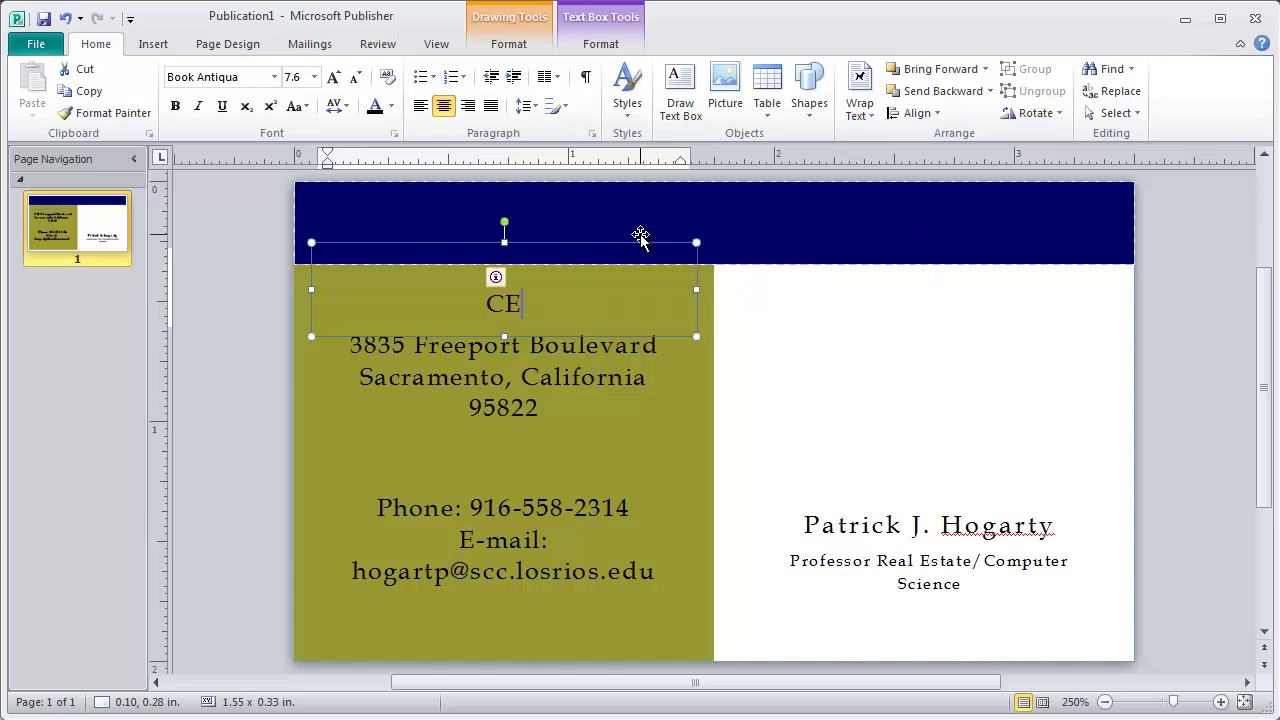
pyautogui.write('NTURY')
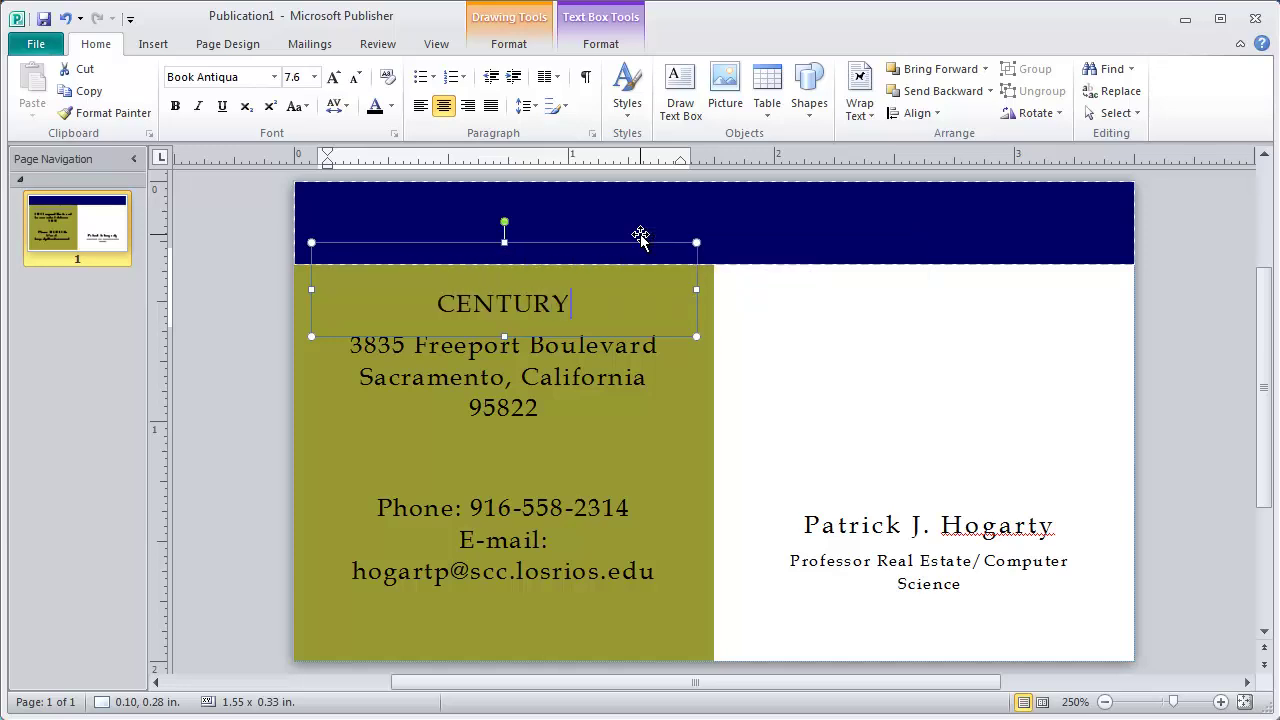
pyautogui.write(' 21')
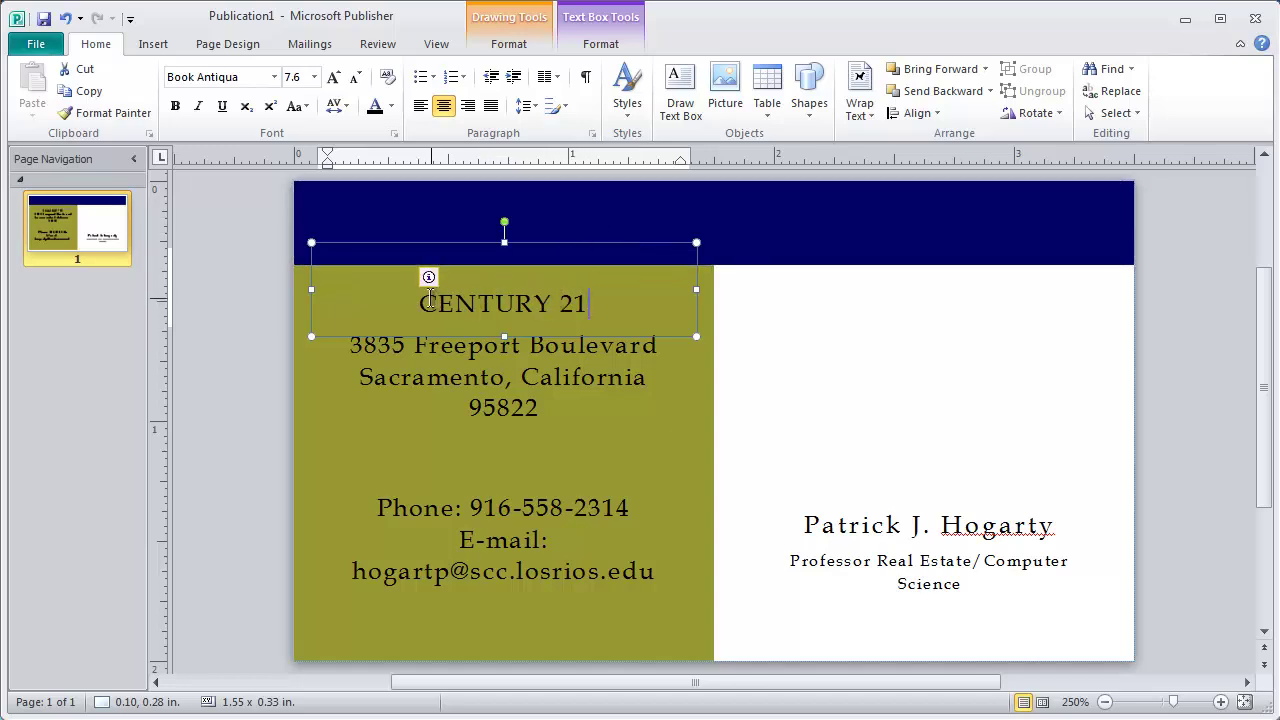
# - Set the CENTURY 21 text to font size 9 and preview other fonts while keeping Book Antiqua
pyautogui.moveTo(430, 300); pyautogui.dragTo(585, 303)
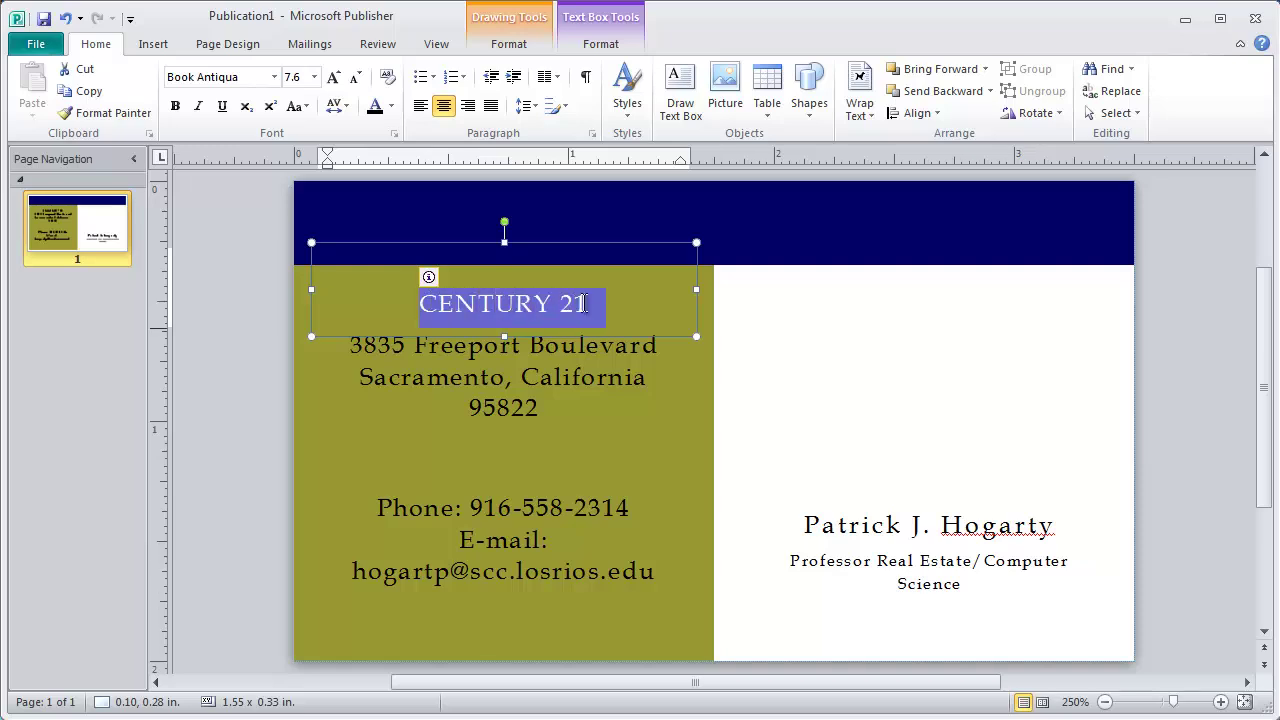
pyautogui.click(315, 78)
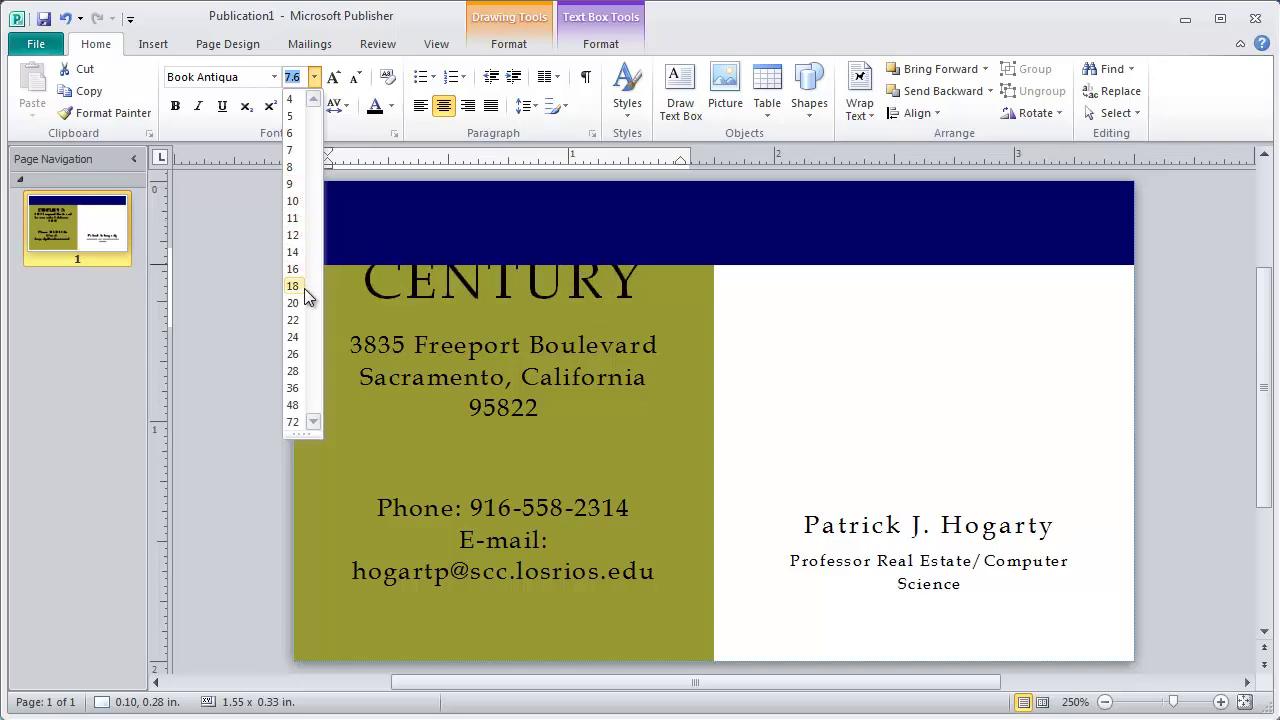
pyautogui.click(299, 182)
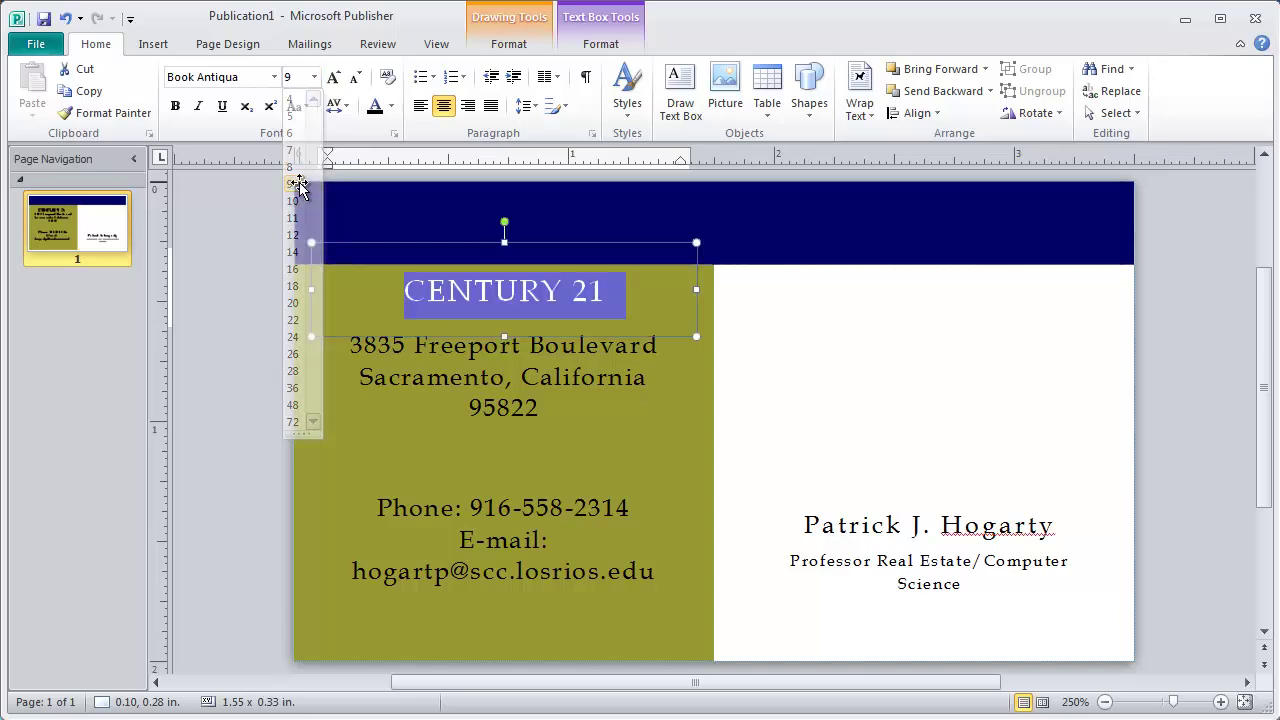
pyautogui.click(275, 78)
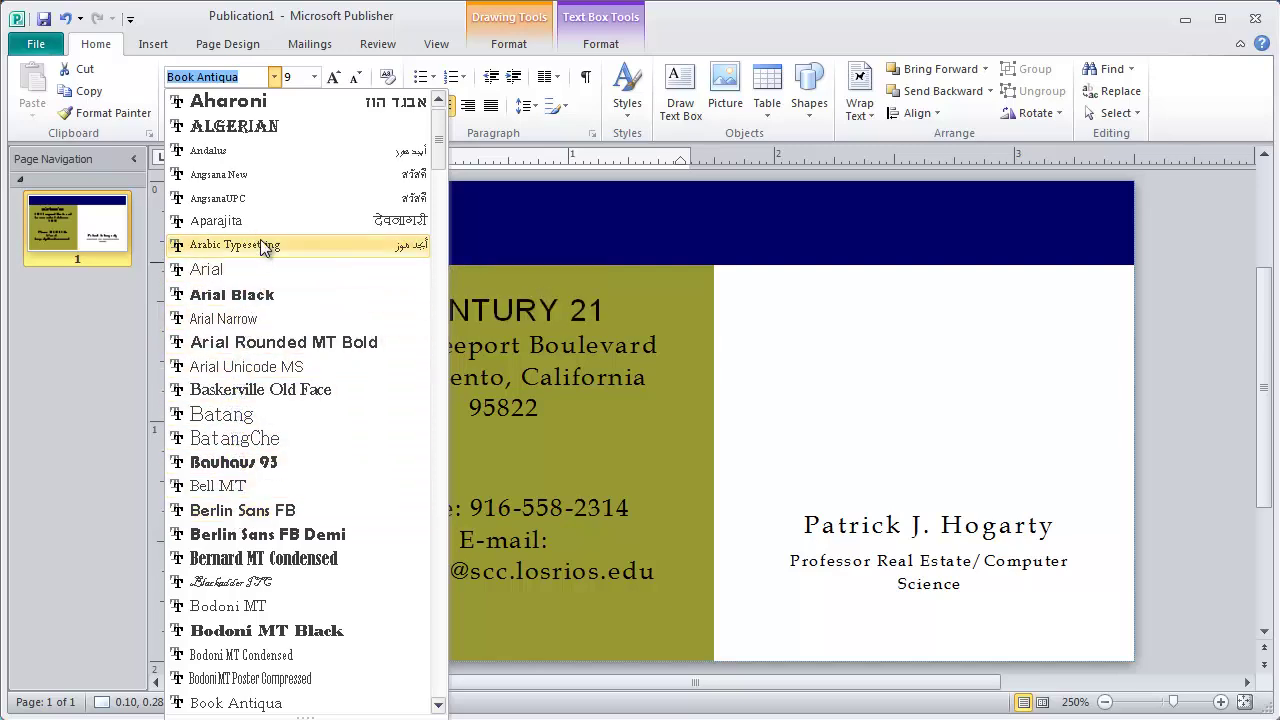
pyautogui.click(783, 33)
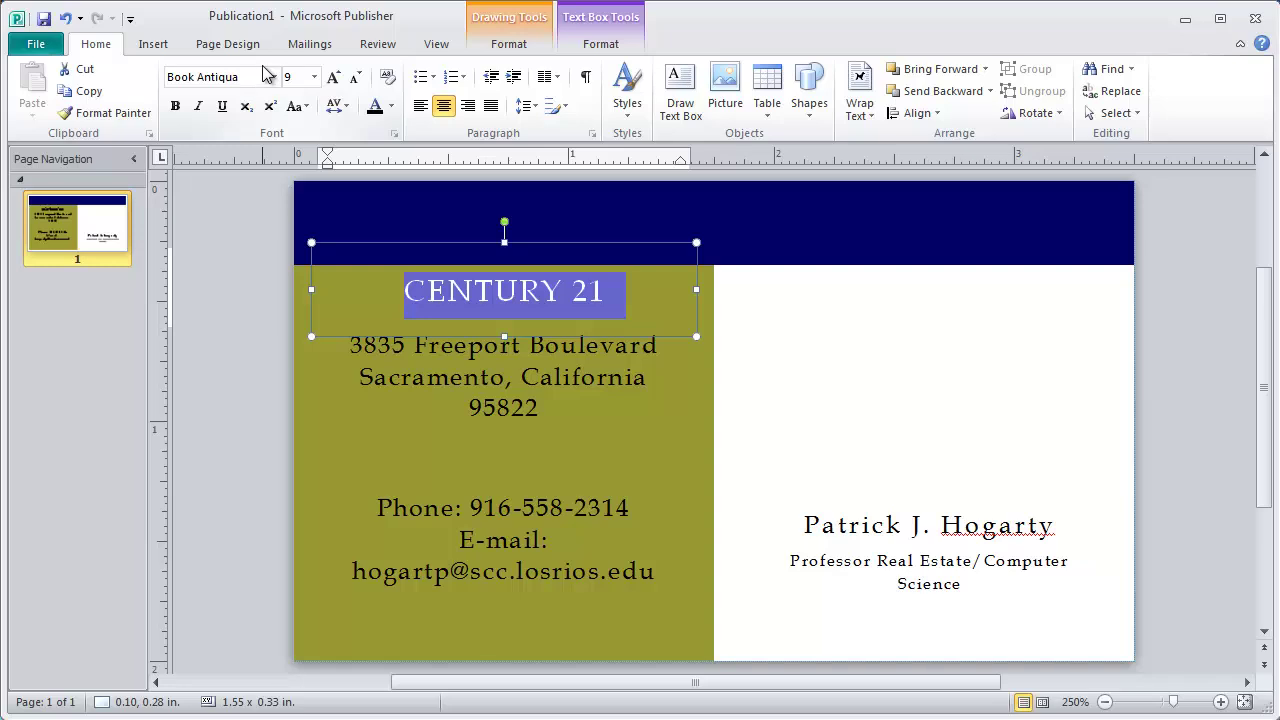
# - Try bold, italic and underline one at a time on the CENTURY 21 text, turning each off again
pyautogui.click(176, 107)
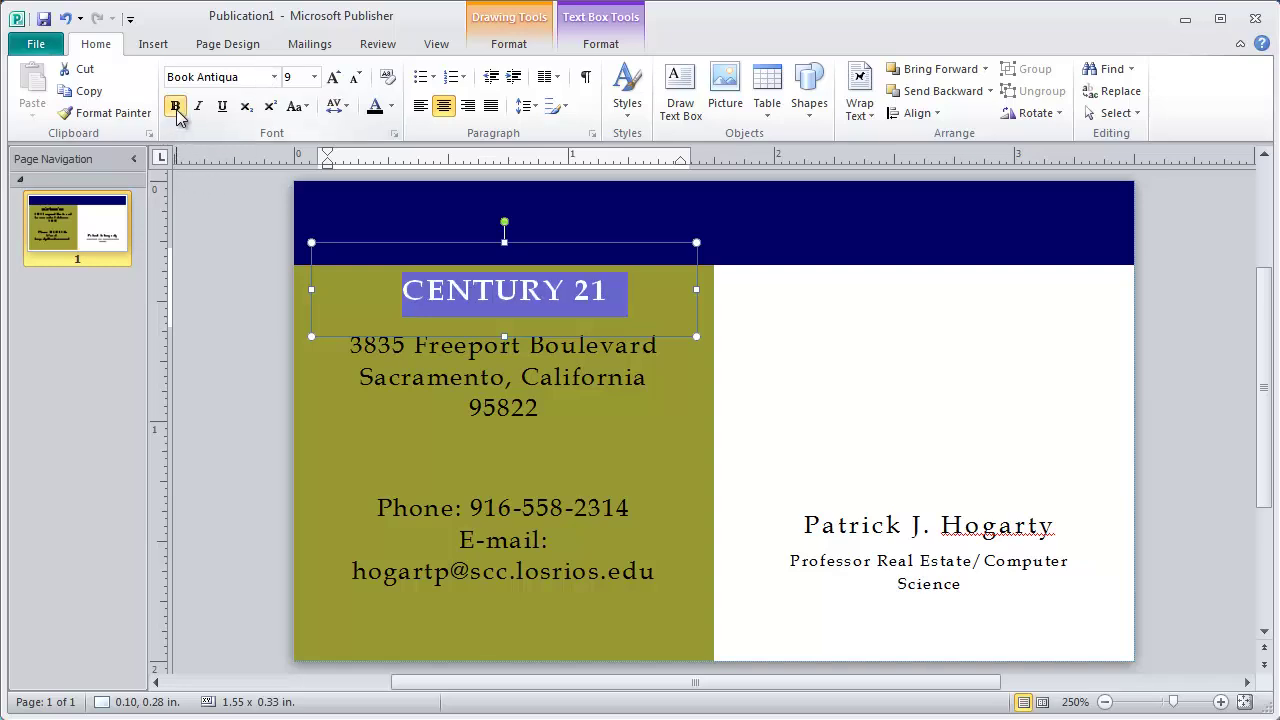
pyautogui.click(176, 109)
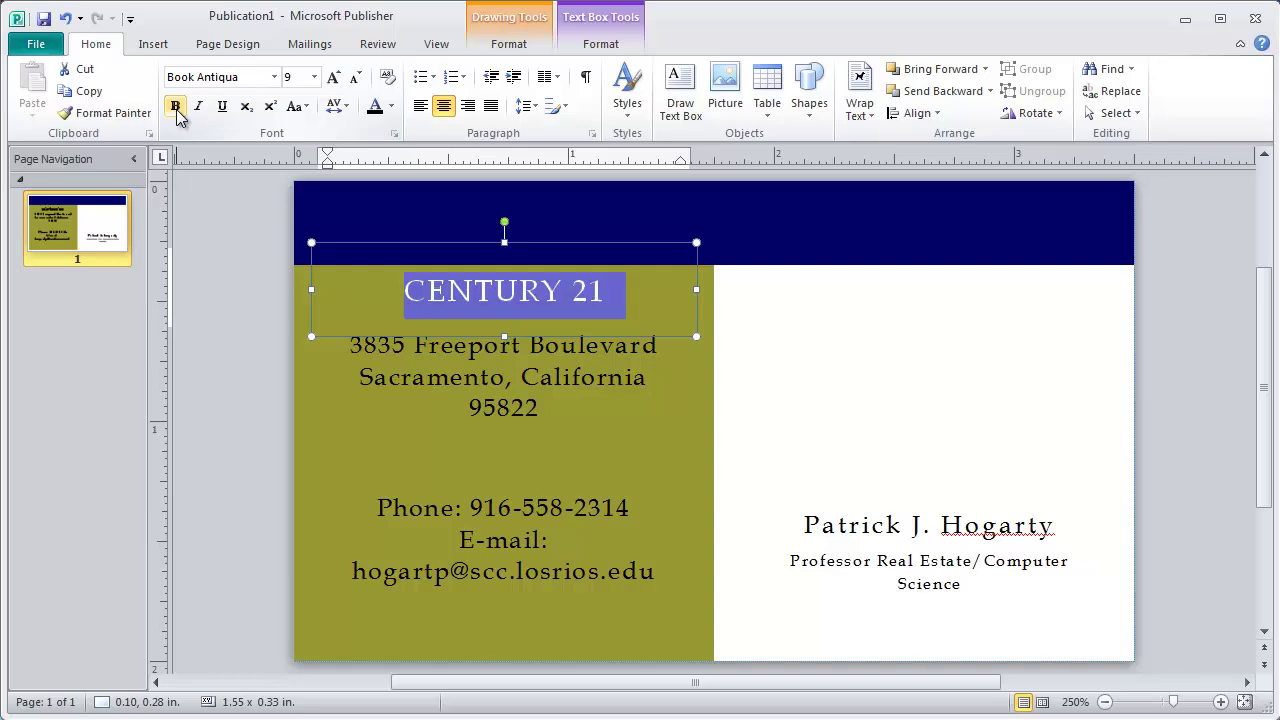
pyautogui.click(197, 107)
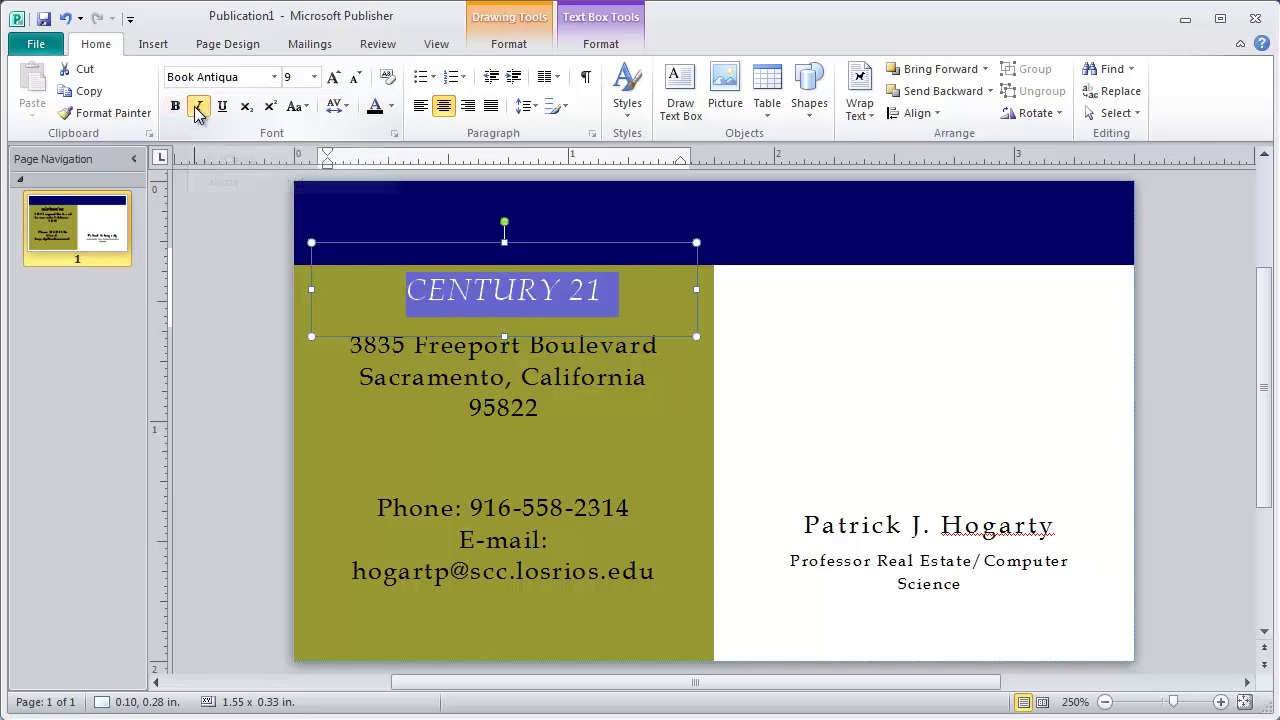
pyautogui.click(197, 107)
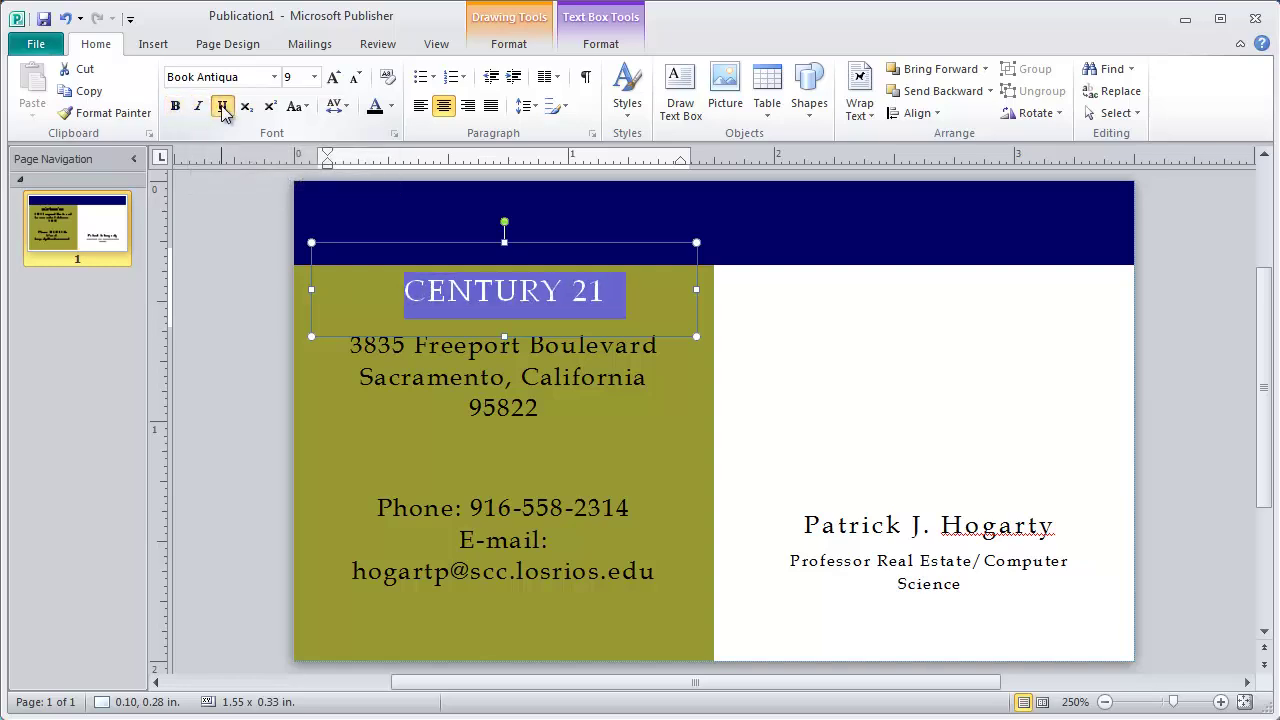
pyautogui.click(222, 107)
pyautogui.click(222, 107)
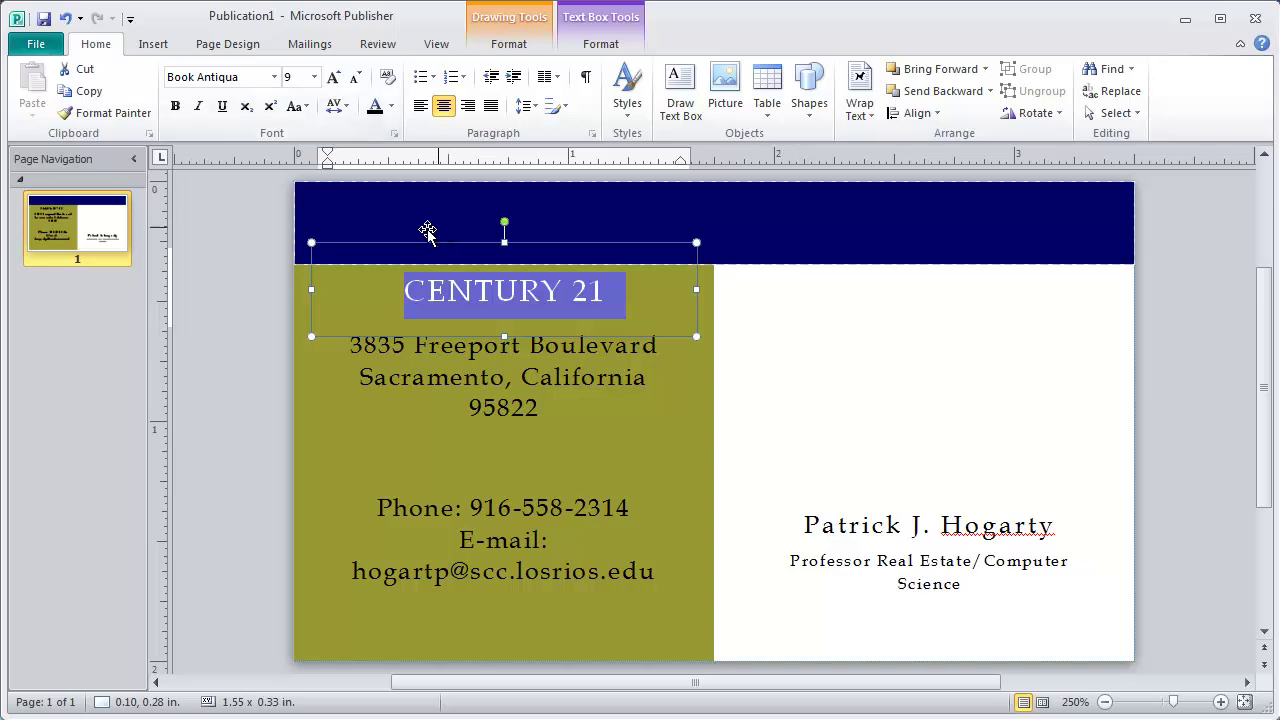
# - Try left, right and justified alignment on the CENTURY 21 text and return it to centered
pyautogui.click(420, 107)
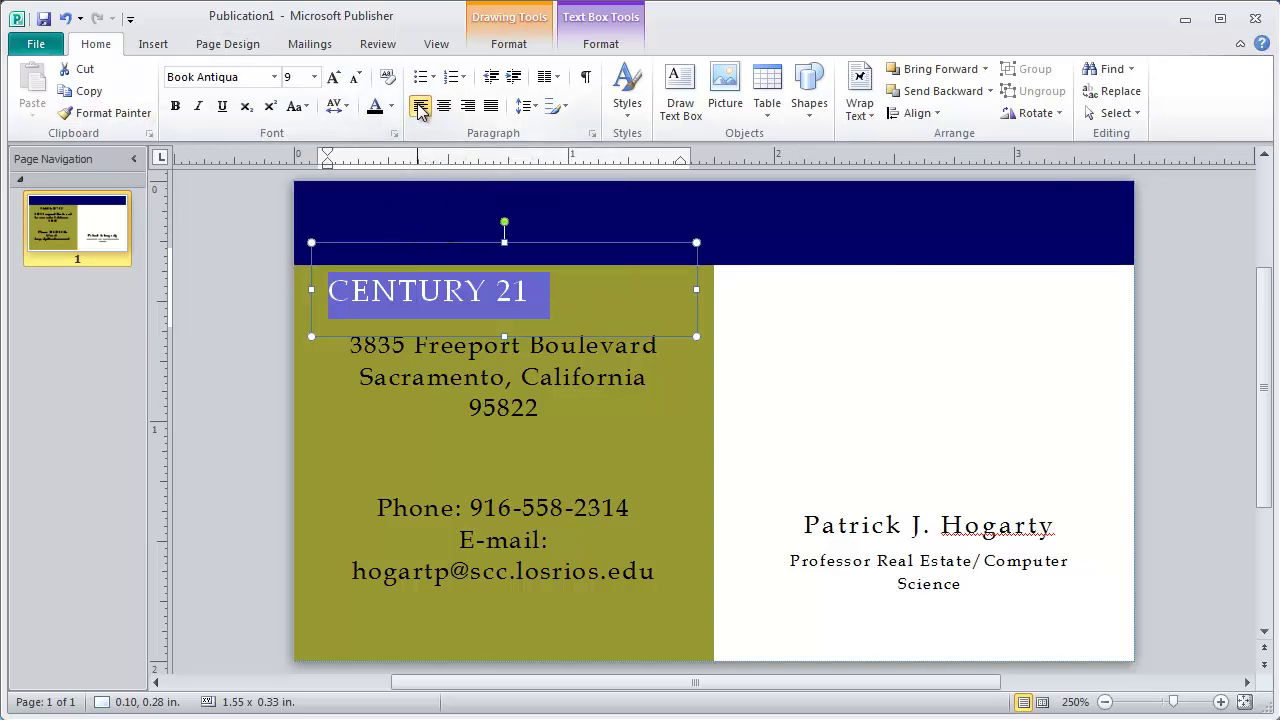
pyautogui.click(443, 107)
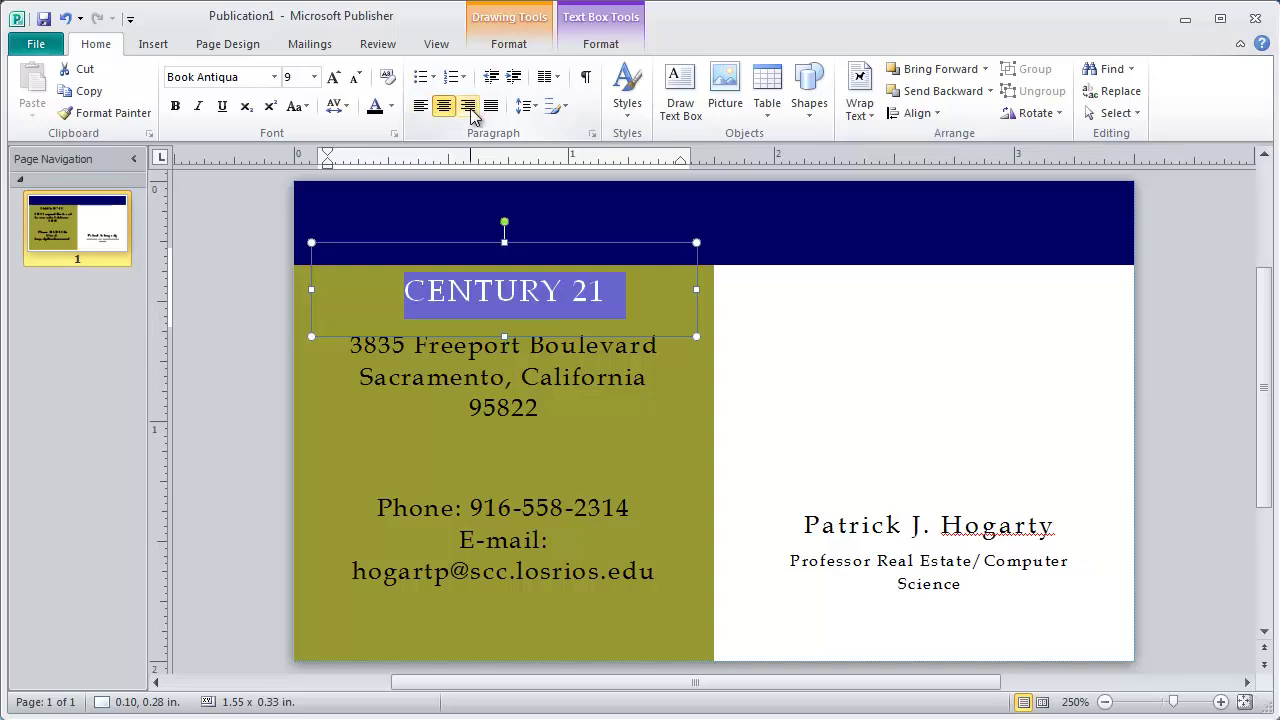
pyautogui.click(467, 107)
pyautogui.click(488, 107)
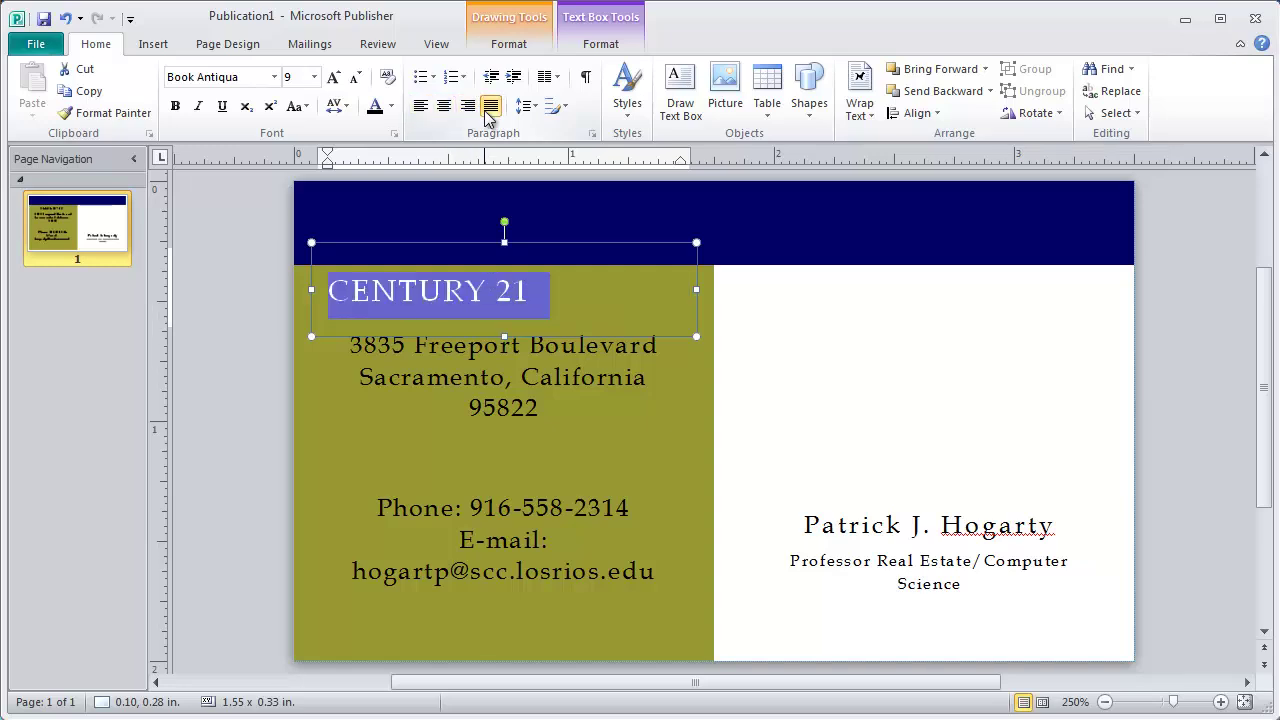
pyautogui.click(443, 107)
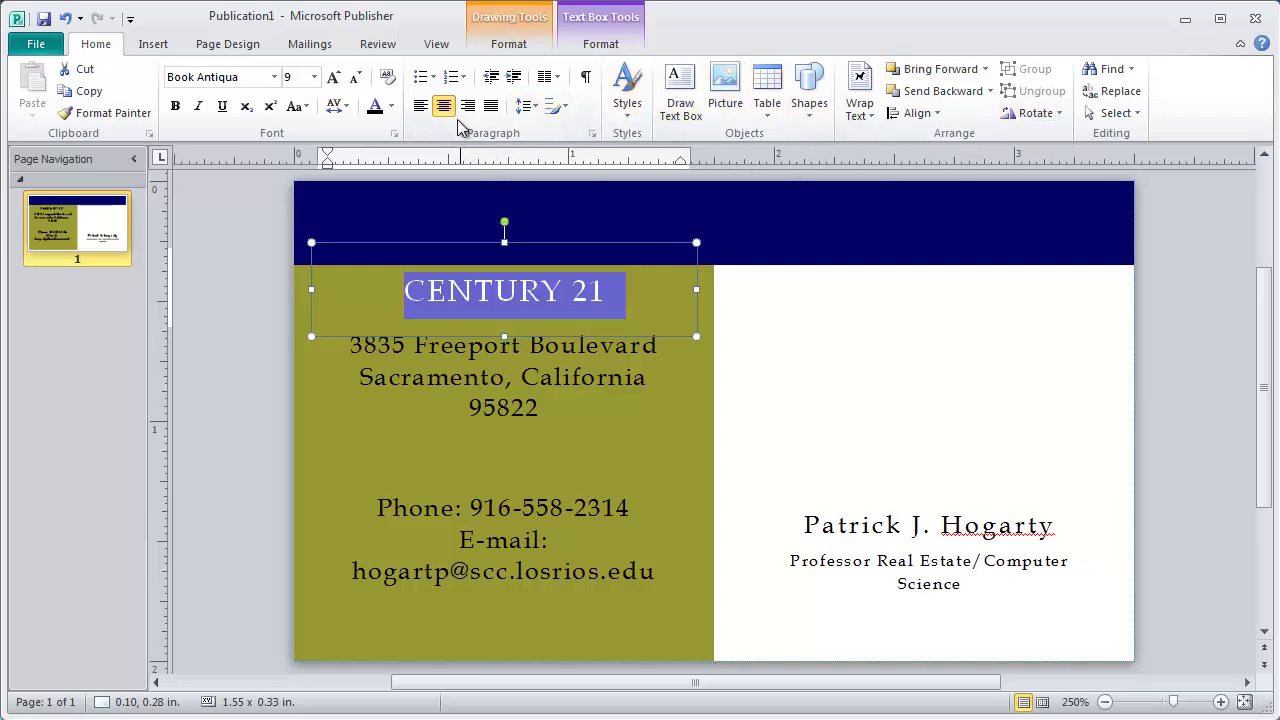
# - Insert the 200-200-pixels JPG portrait photo from the Dropbox folder into the business card
pyautogui.click(152, 44)
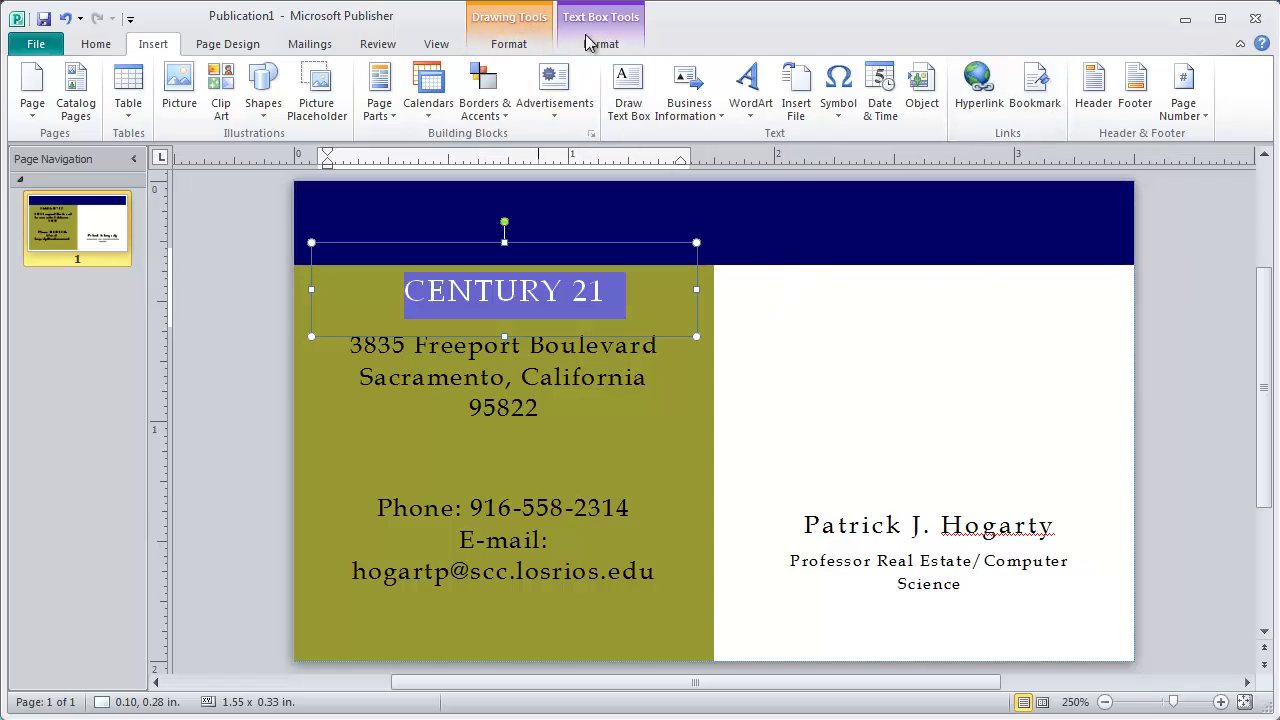
pyautogui.click(1216, 307)
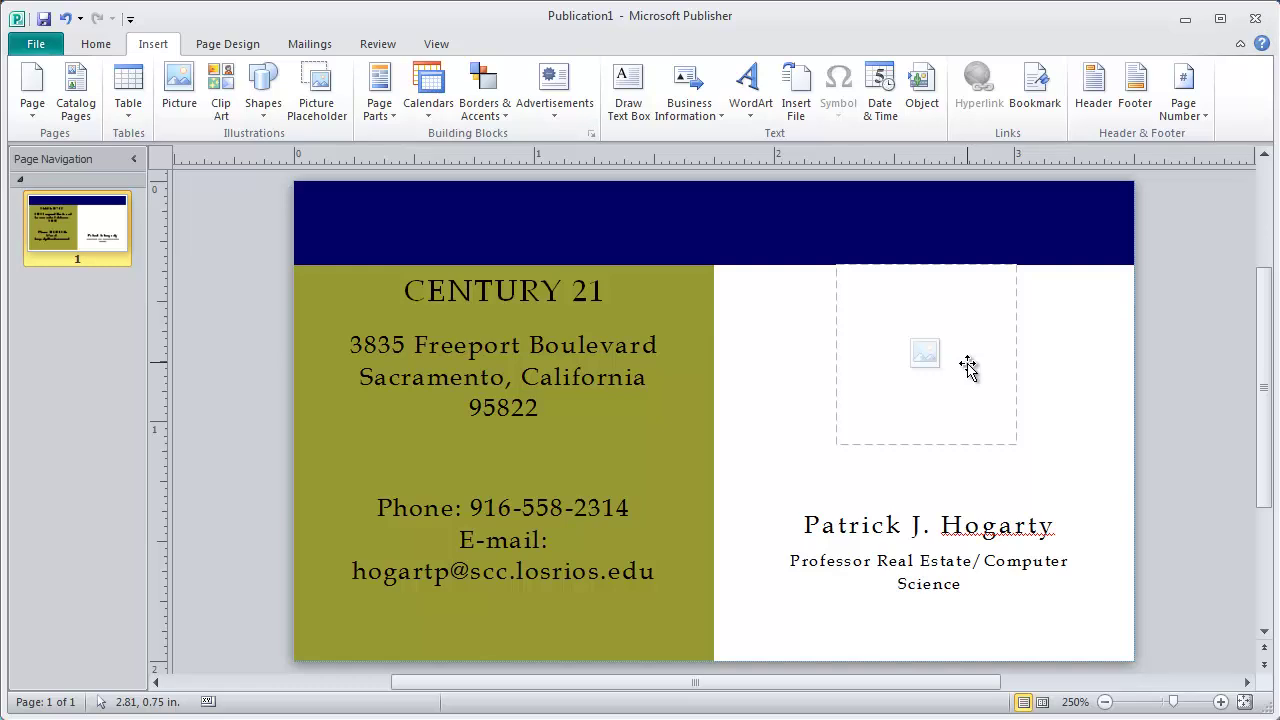
pyautogui.click(179, 88)
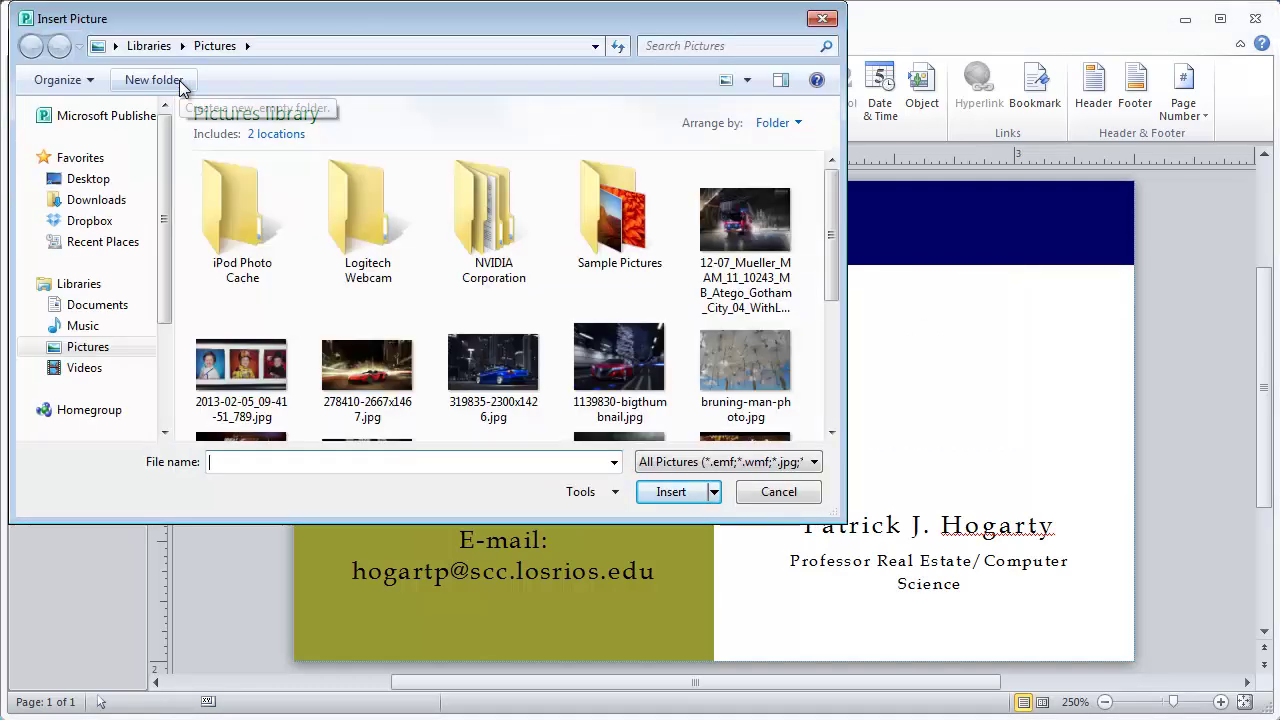
pyautogui.click(70, 229)
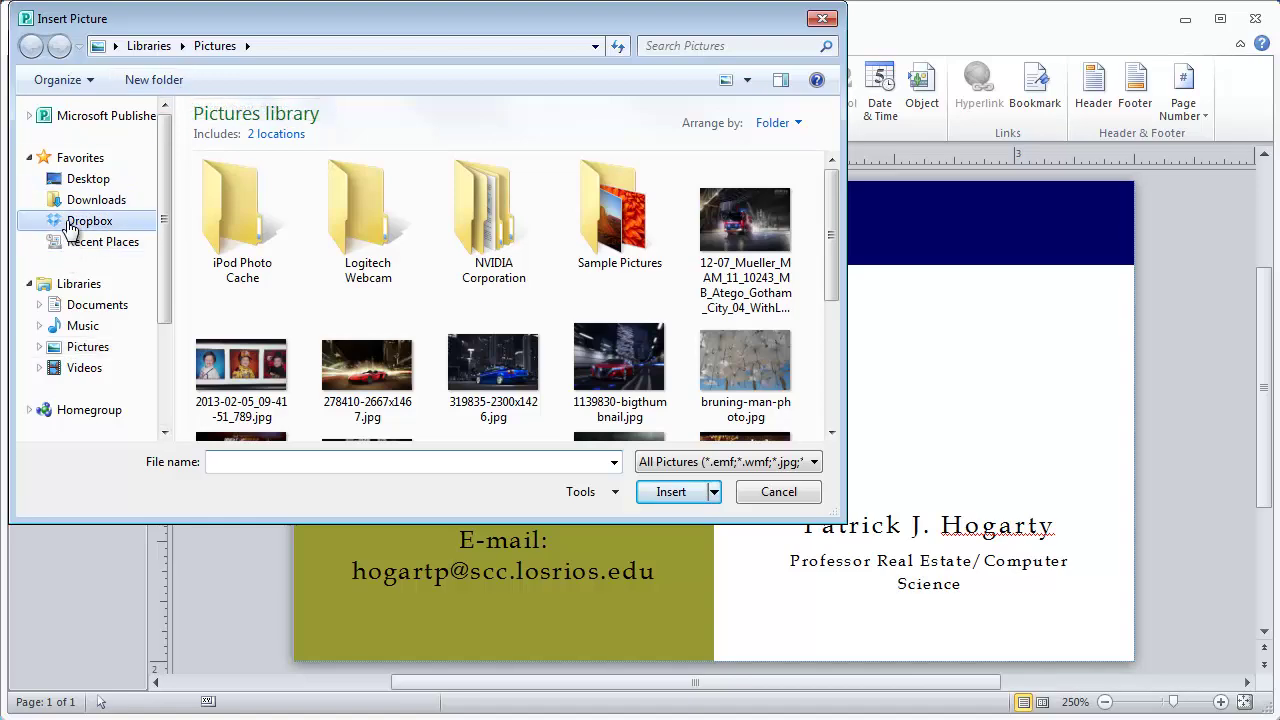
pyautogui.moveTo(831, 157); pyautogui.dragTo(836, 404)
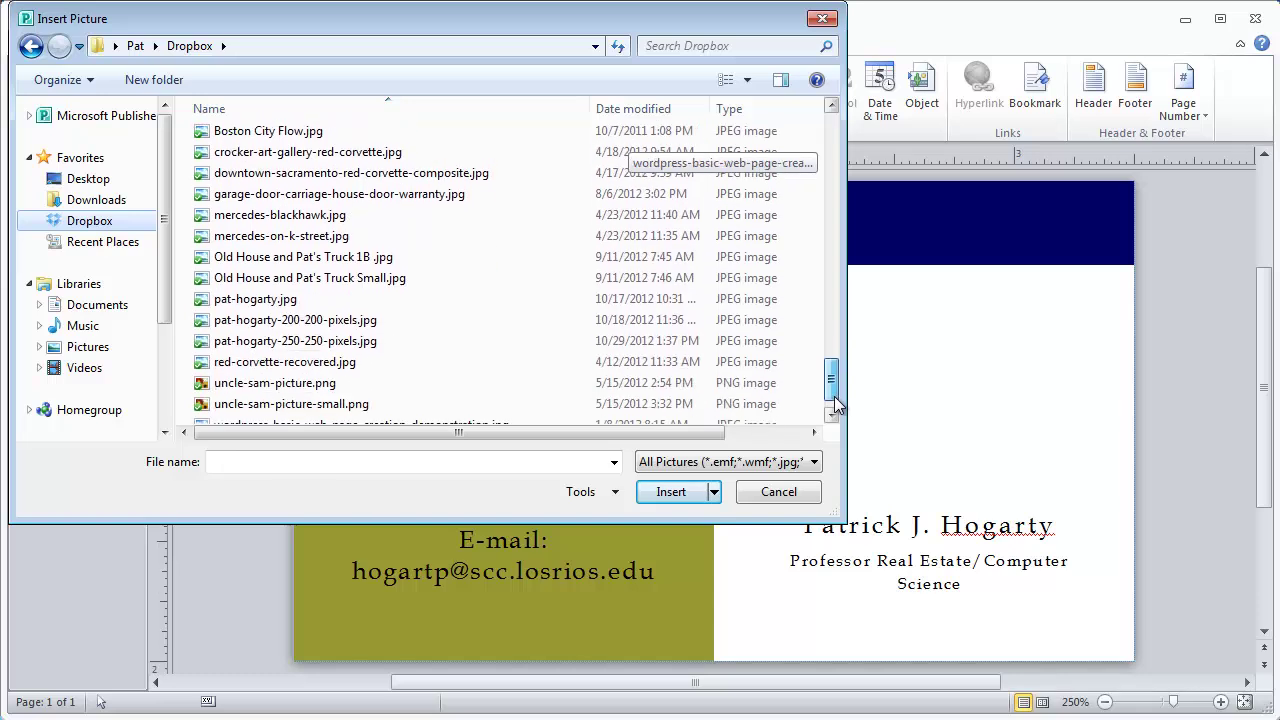
pyautogui.click(280, 321)
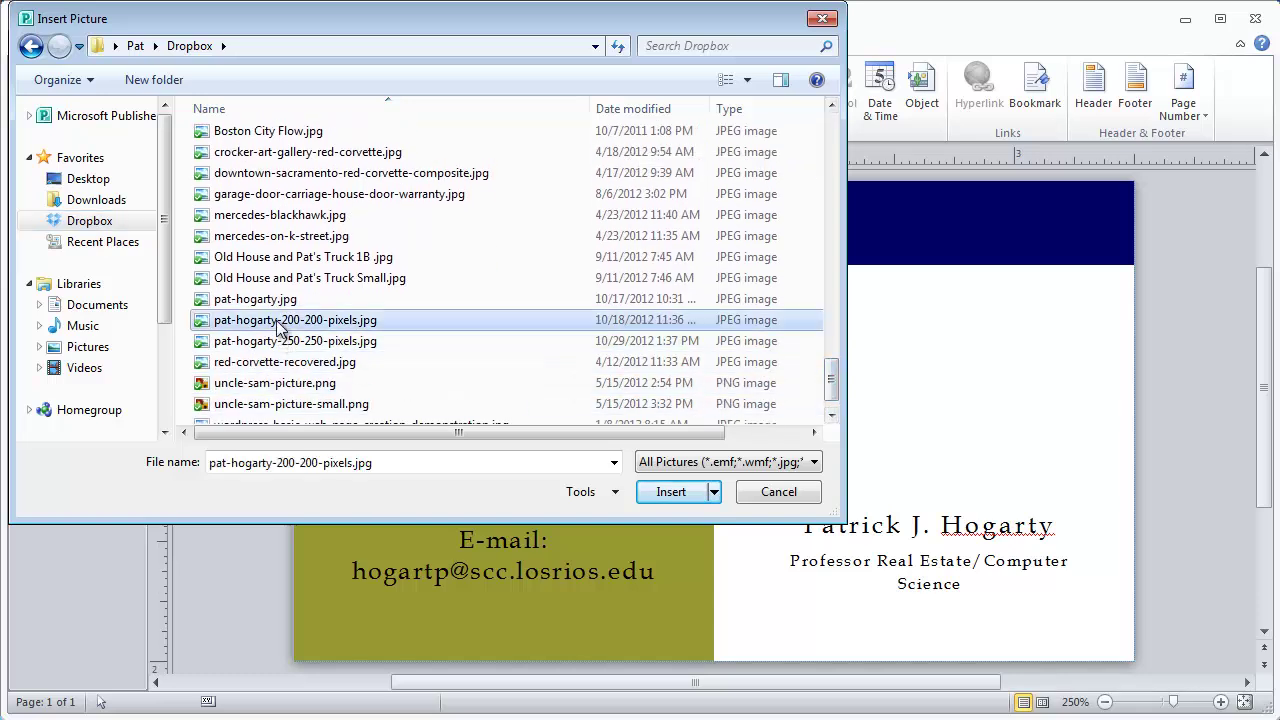
pyautogui.click(668, 493)
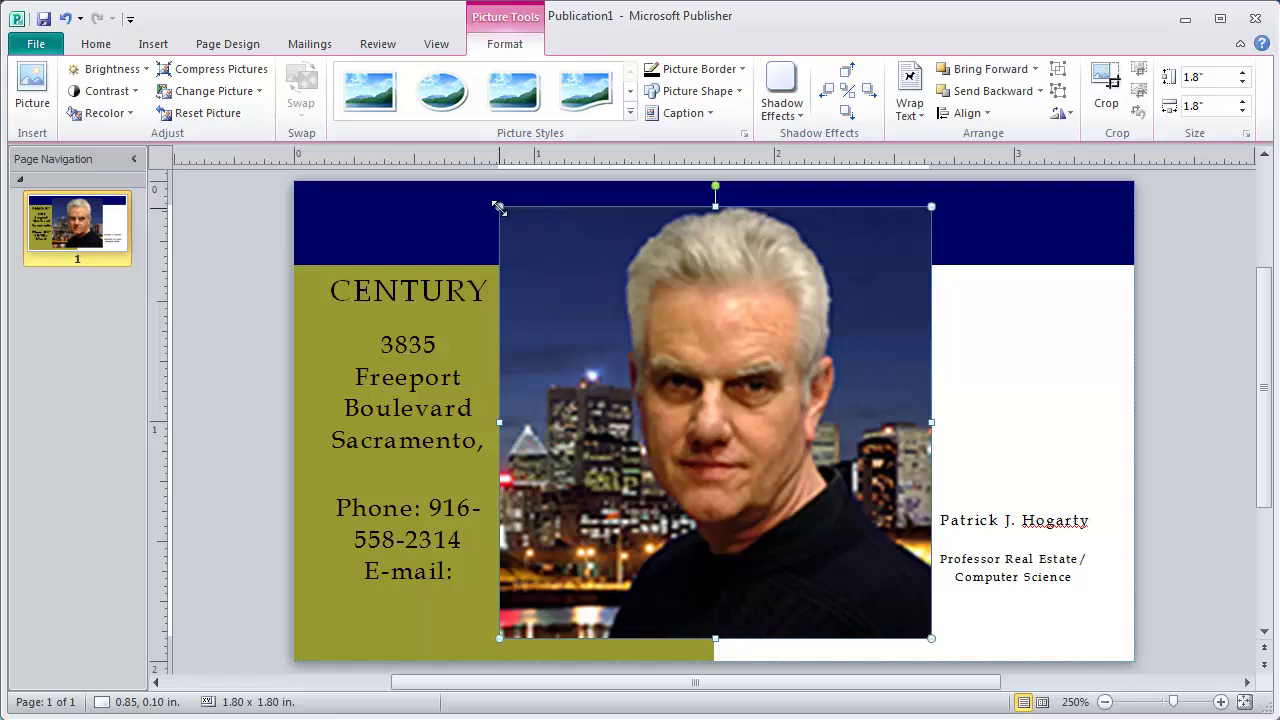
# - Shrink the portrait photo to about 0.95 by 0.95 inches and place it above the name in the card's white area
pyautogui.moveTo(499, 207); pyautogui.dragTo(691, 425)
pyautogui.moveTo(809, 491); pyautogui.dragTo(912, 372)
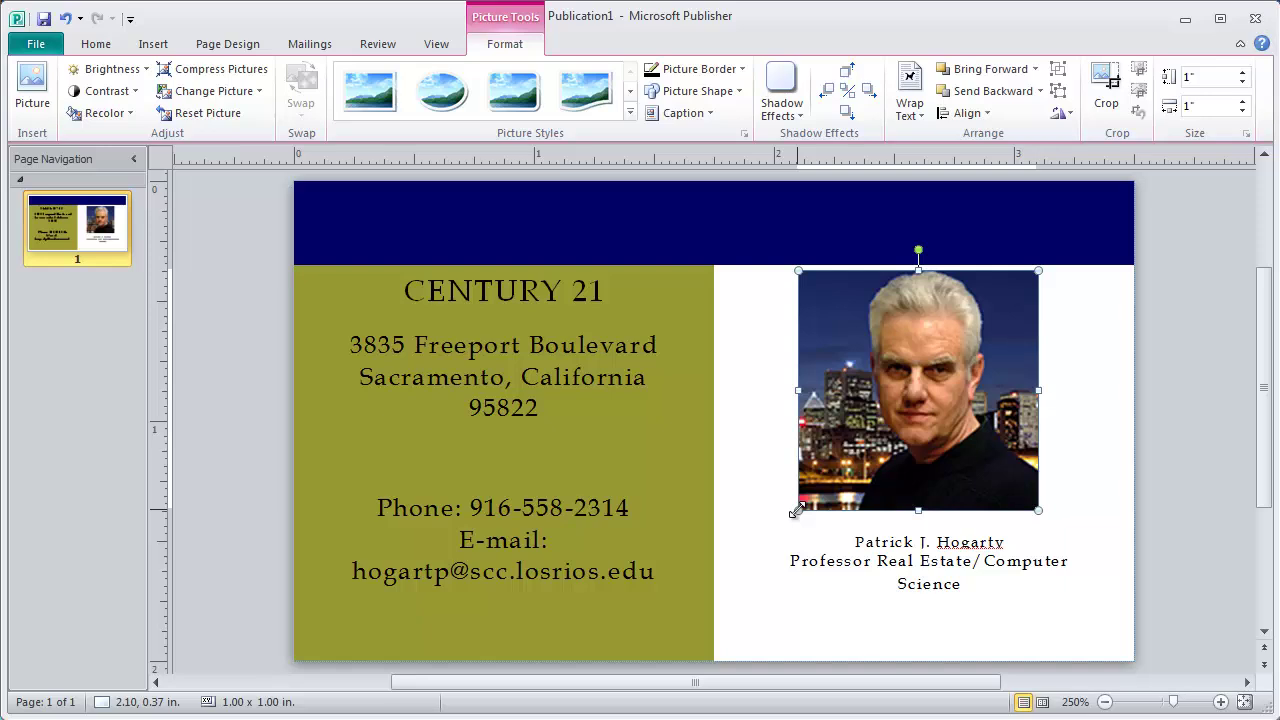
pyautogui.moveTo(798, 510); pyautogui.dragTo(816, 493)
pyautogui.moveTo(929, 408); pyautogui.dragTo(924, 412)
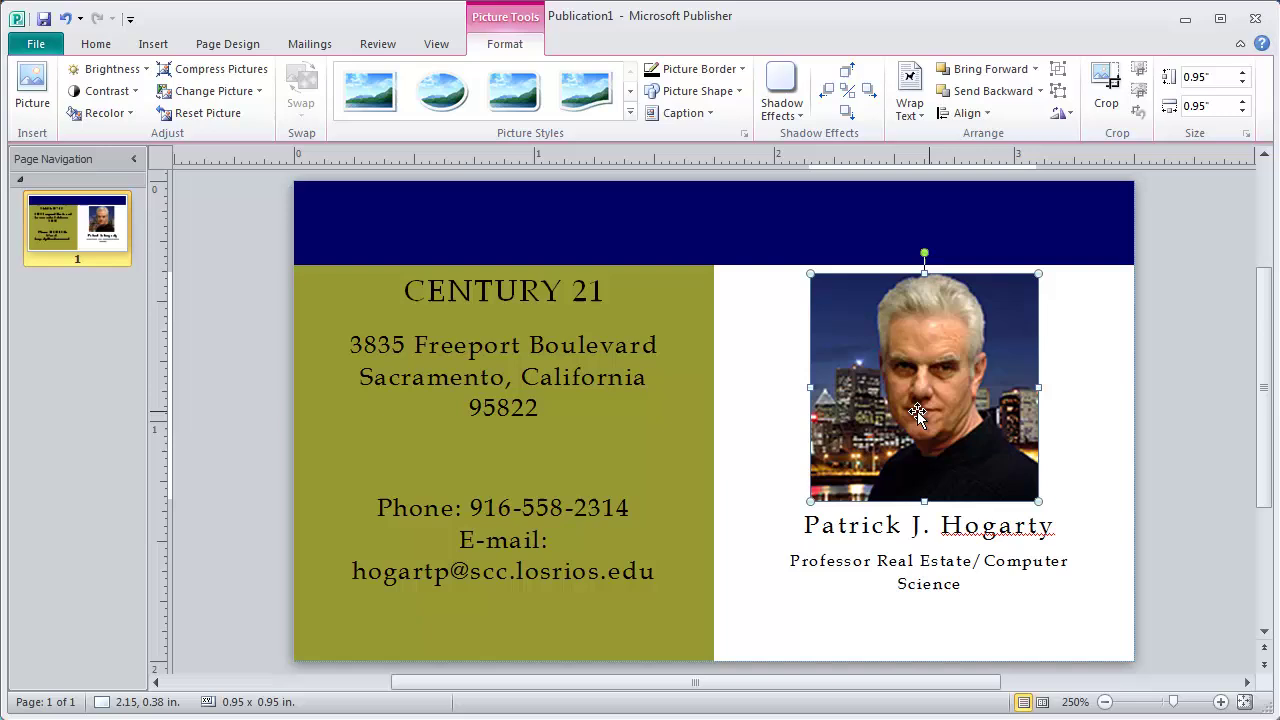
pyautogui.click(1106, 414)
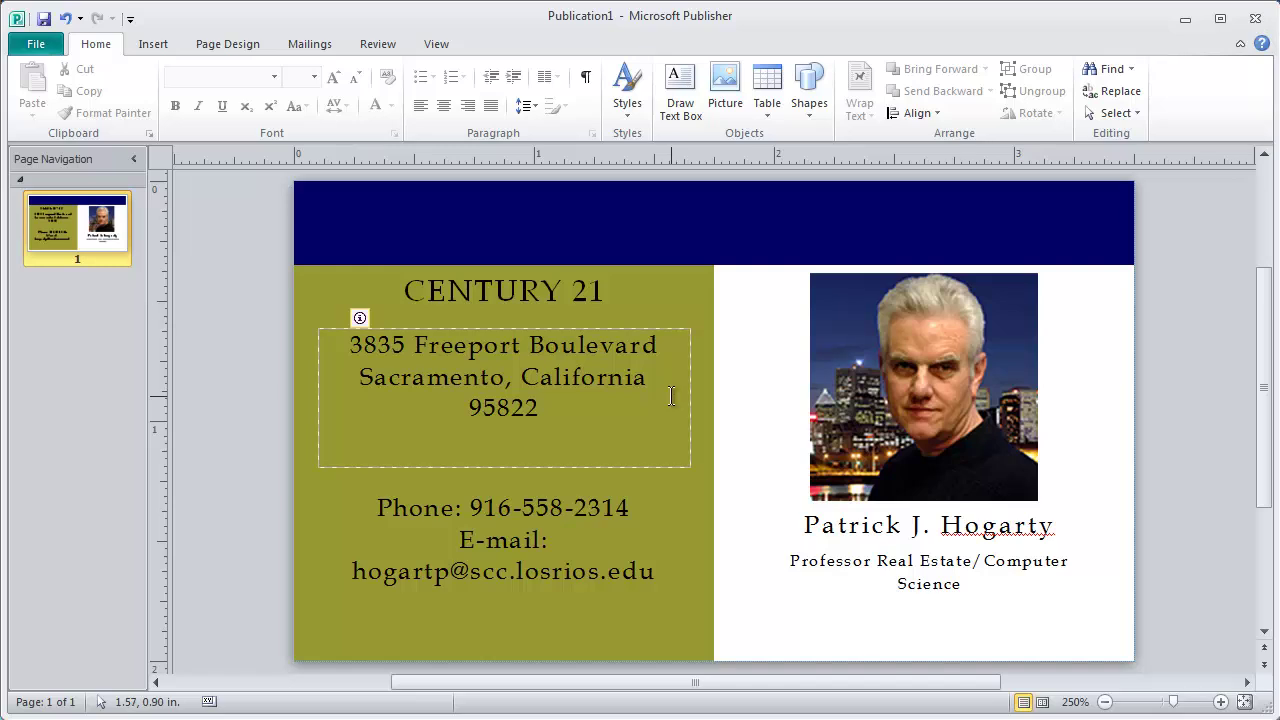
pyautogui.click(903, 392)
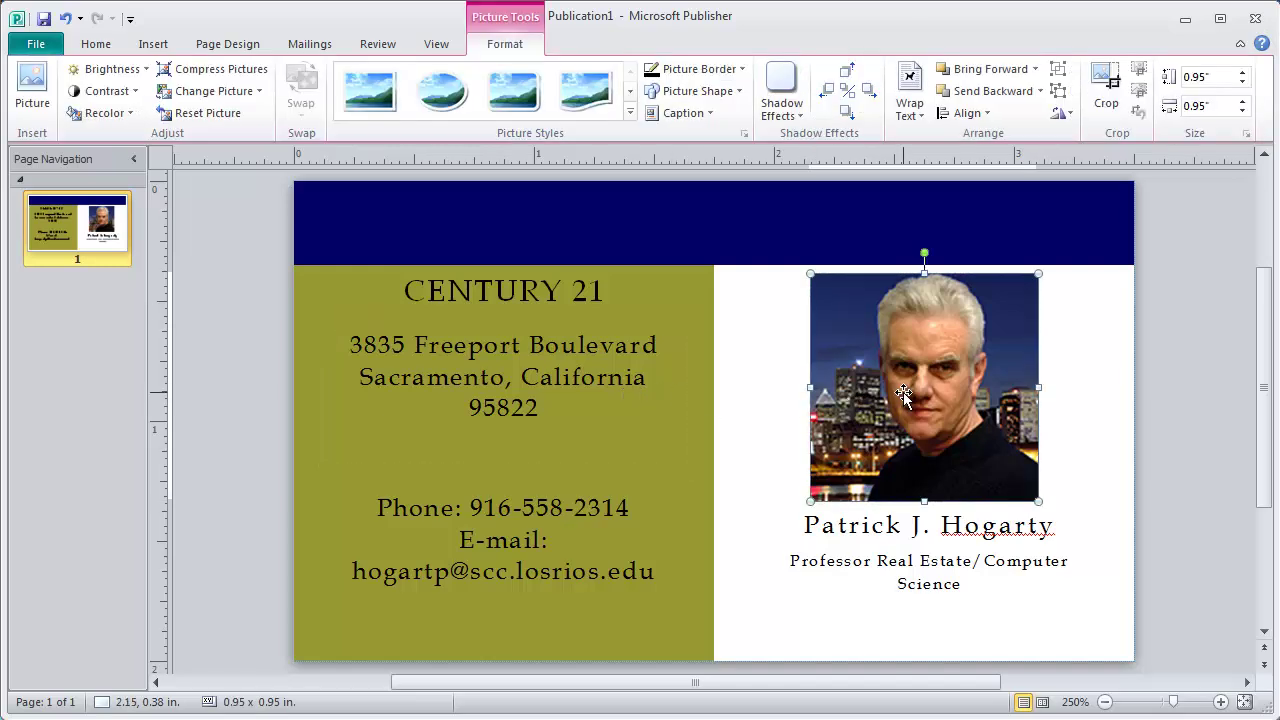
pyautogui.click(1211, 417)
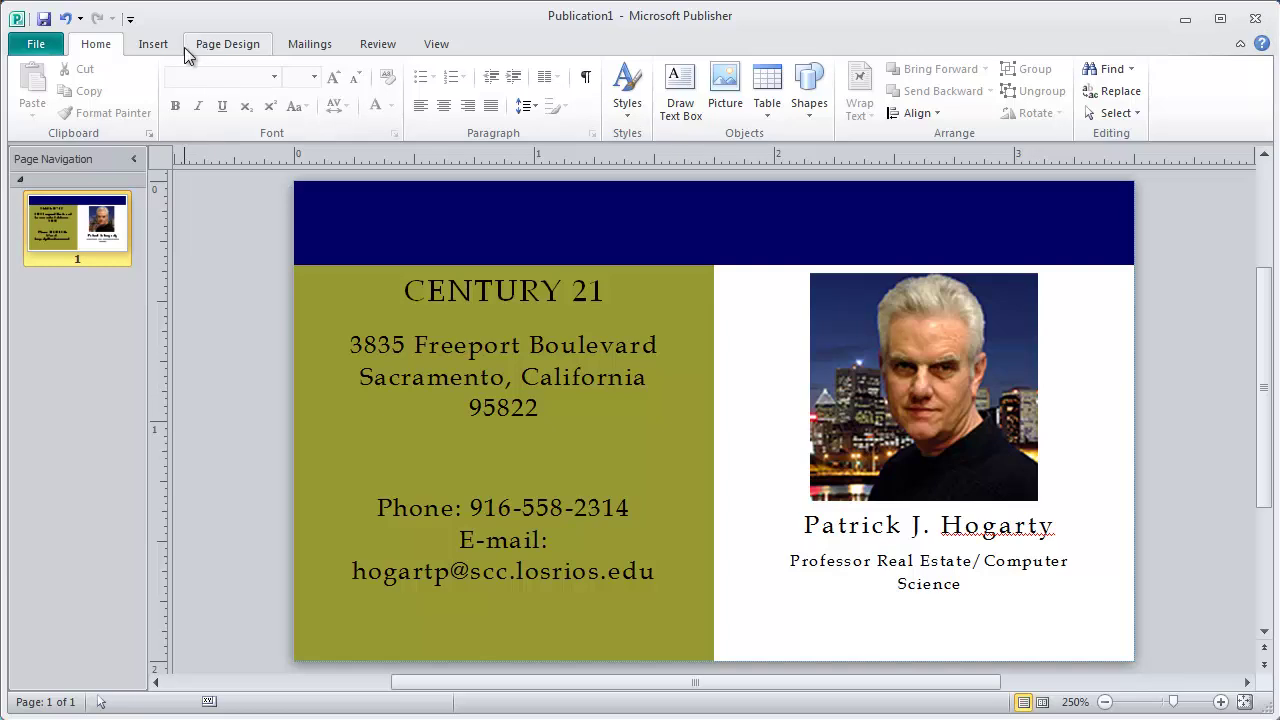
# - Show the full gallery of built-in color schemes and preview schemes on the business card
pyautogui.click(212, 46)
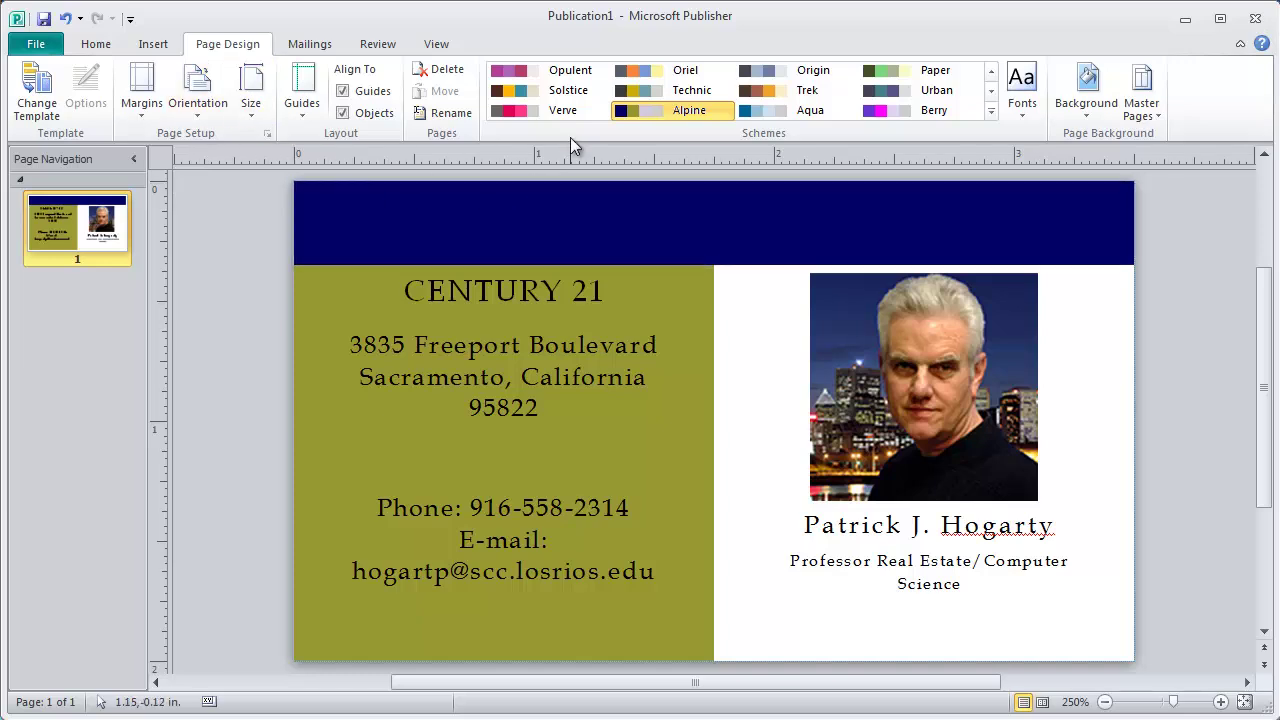
pyautogui.click(993, 113)
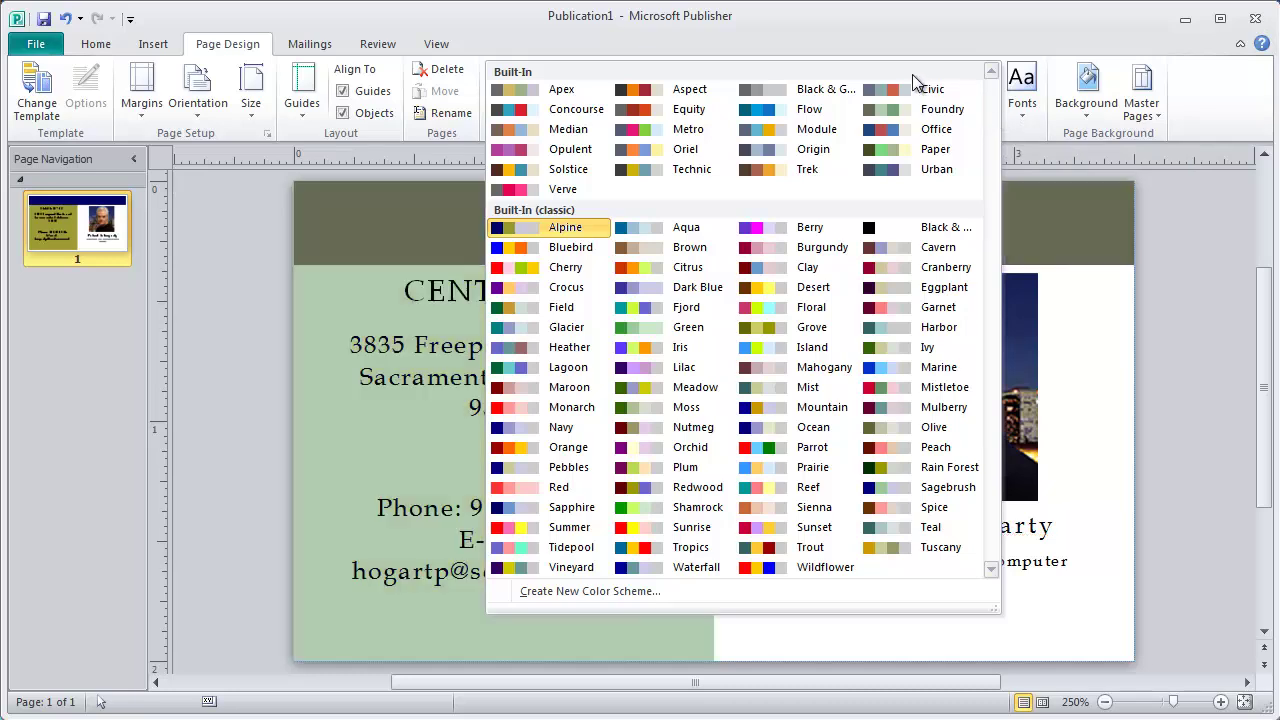